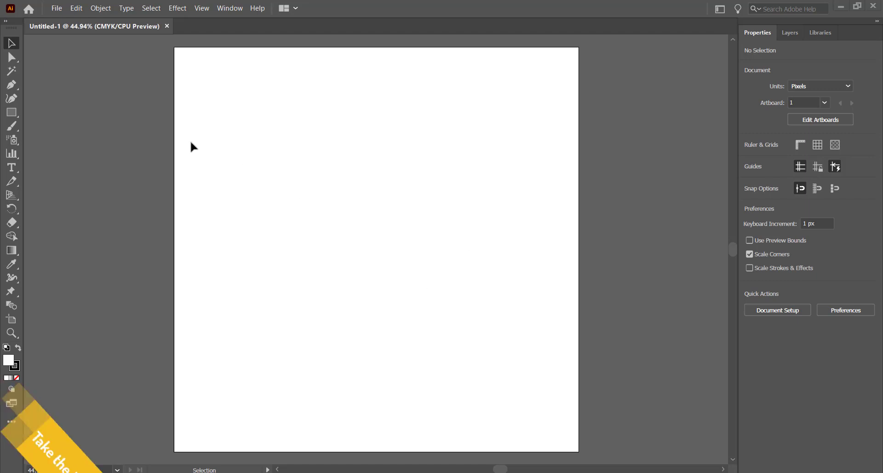
# - Draw an ellipse 230 px wide and 50 px high in the upper middle of the artboard
pyautogui.moveTo(16, 112); pyautogui.dragTo(45, 126)
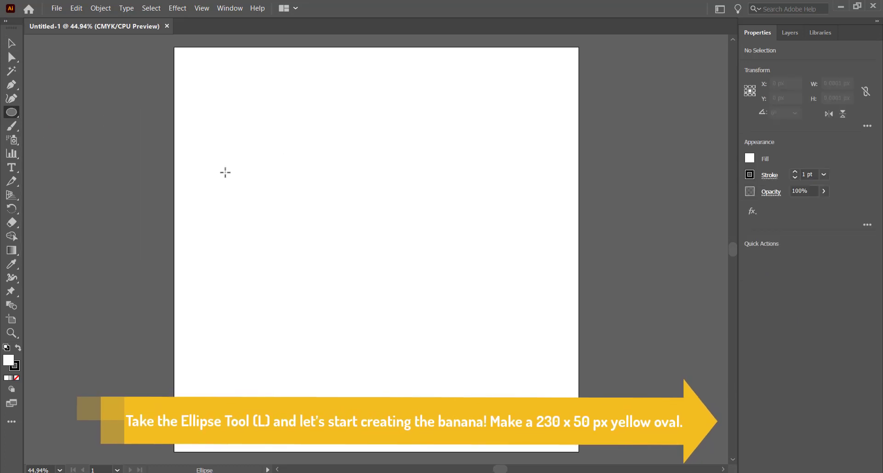
pyautogui.click(348, 188)
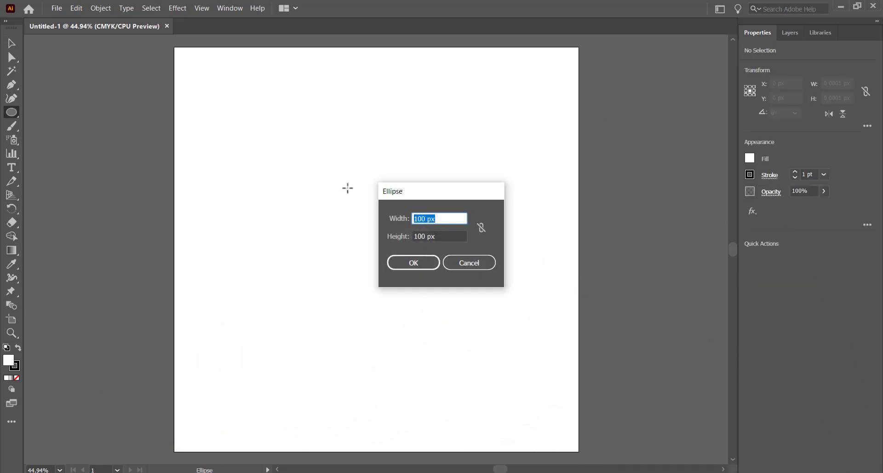
pyautogui.write('230')
pyautogui.press('Tab')
pyautogui.write('50')
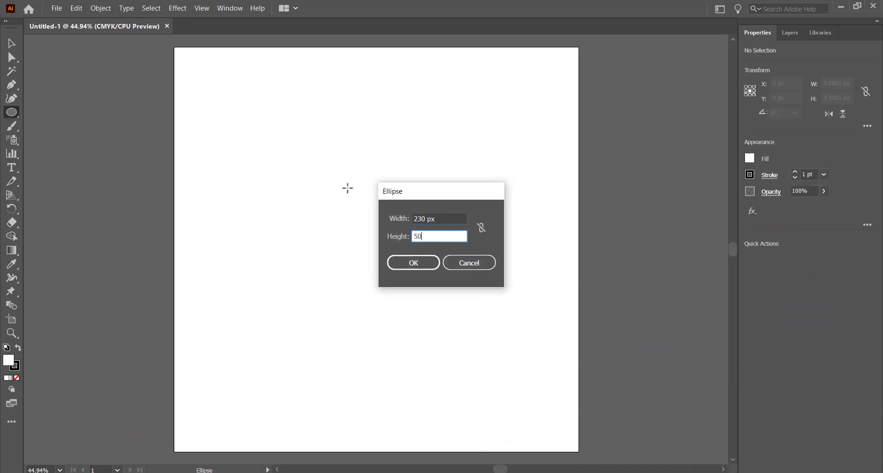
pyautogui.press('Return')
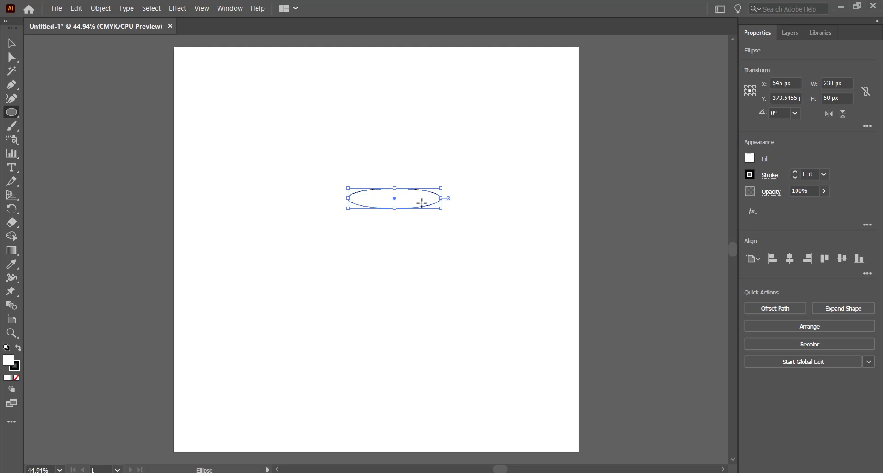
# - Remove the ellipse's stroke and fill it with yellow (#f4e953)
pyautogui.click(18, 368)
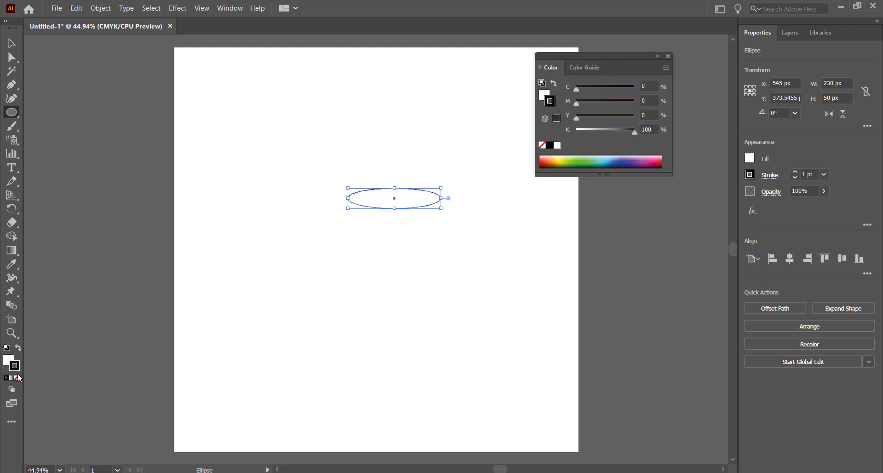
pyautogui.click(18, 378)
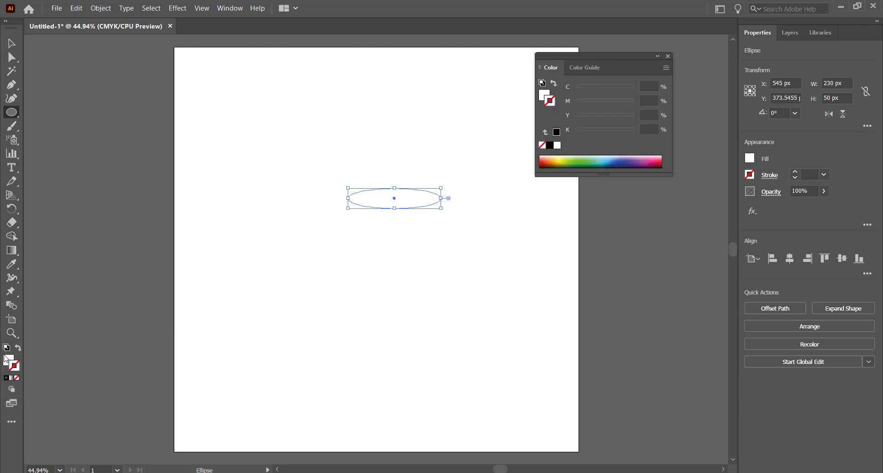
pyautogui.click(7, 358)
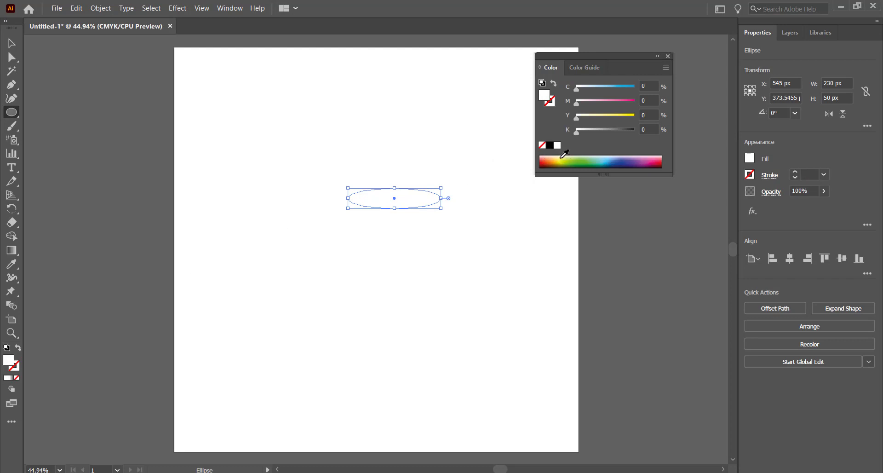
pyautogui.click(561, 157)
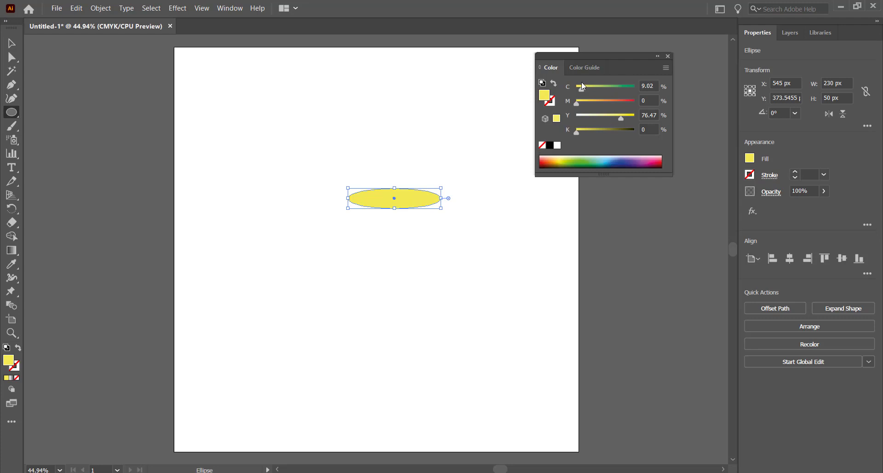
pyautogui.doubleClick(9, 362)
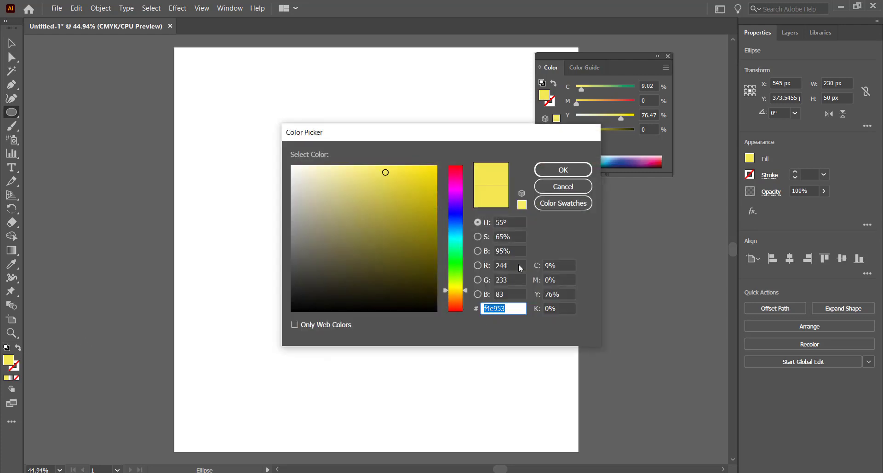
pyautogui.click(572, 190)
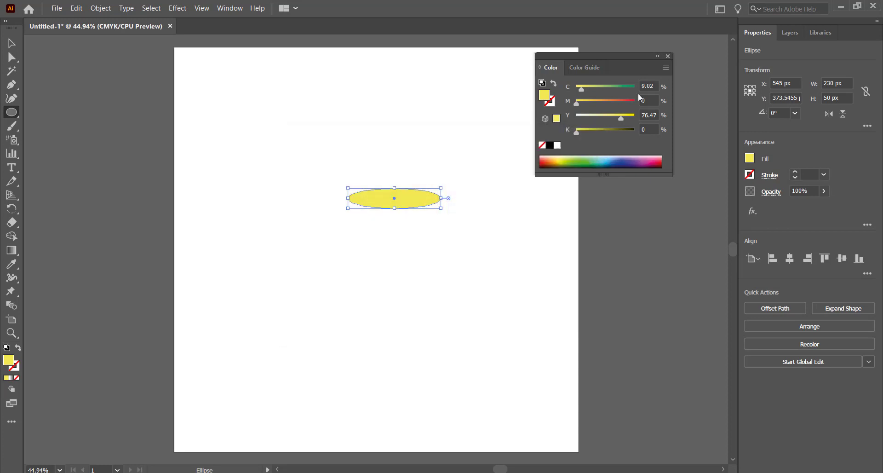
pyautogui.click(668, 56)
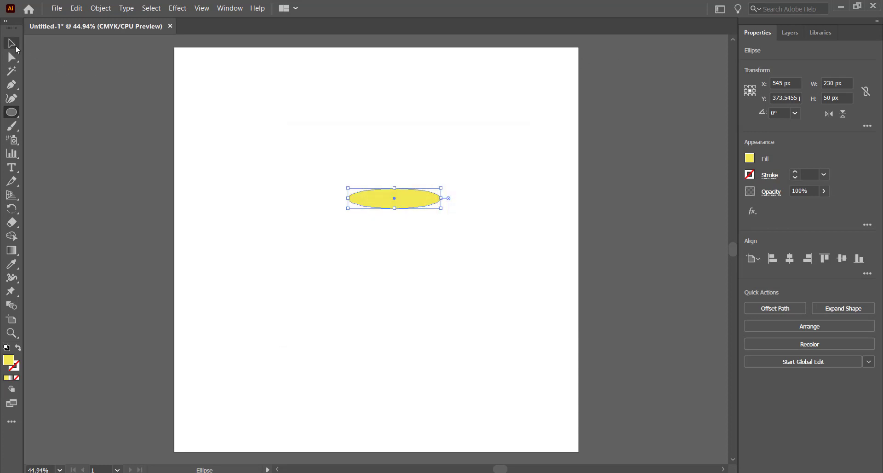
# - Apply a horizontal Arc warp effect to the yellow ellipse with a bend of -60%
pyautogui.click(15, 45)
pyautogui.click(183, 9)
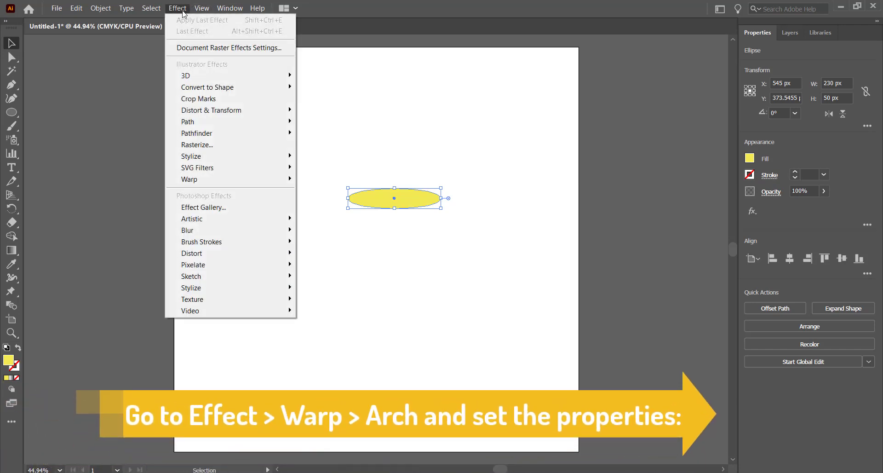
pyautogui.moveTo(255, 180)
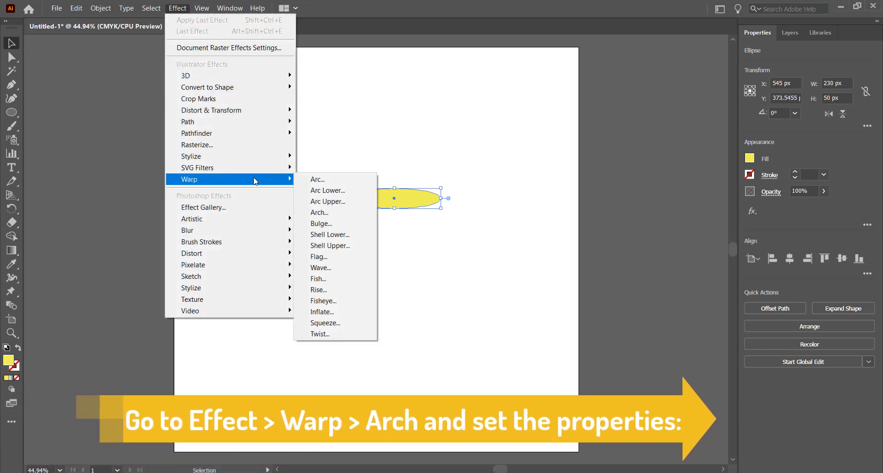
pyautogui.click(325, 183)
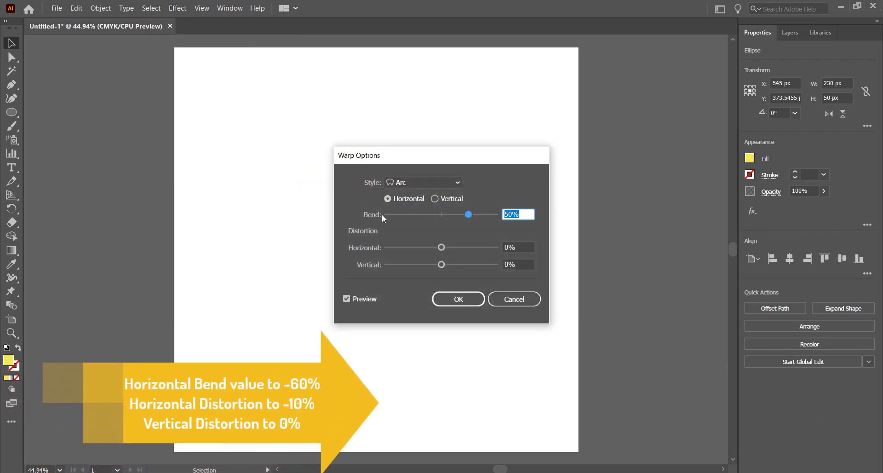
pyautogui.click(408, 198)
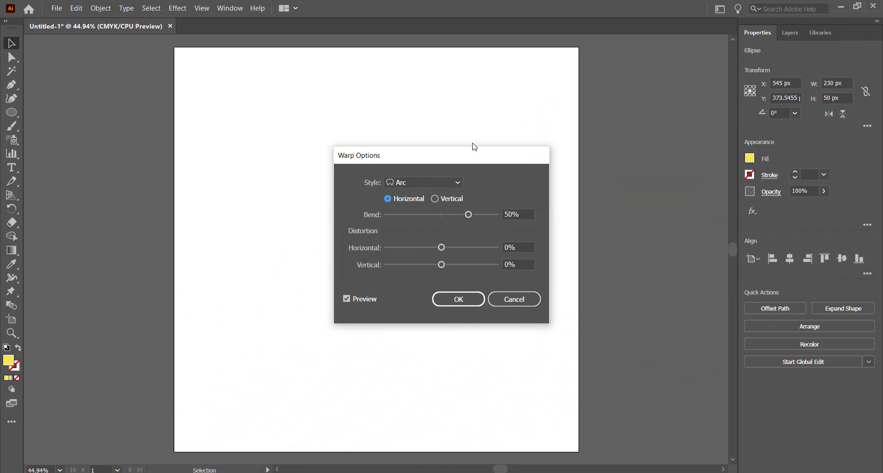
pyautogui.moveTo(469, 159); pyautogui.dragTo(608, 117)
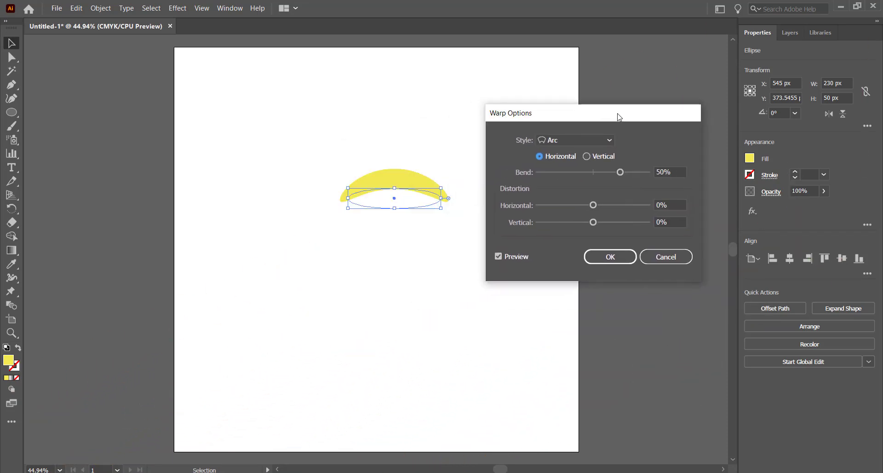
pyautogui.doubleClick(649, 171)
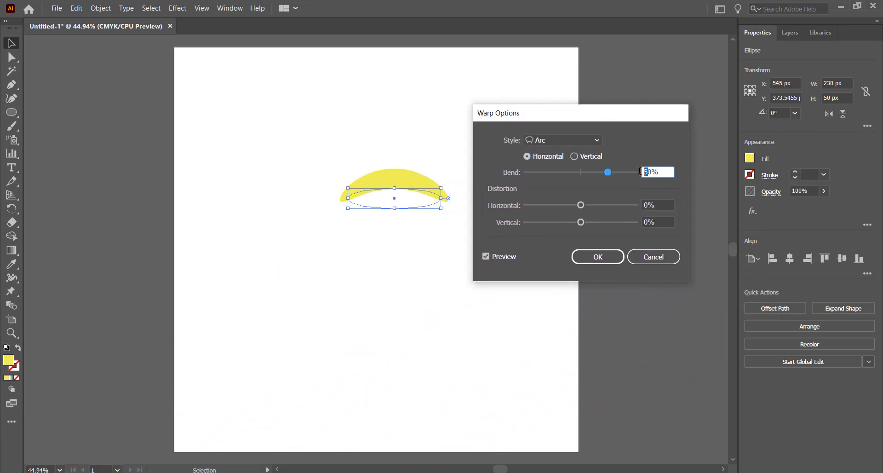
pyautogui.write('-60')
# - Set the Arc warp's horizontal distortion to -10% and expand the warped ellipse's appearance
pyautogui.click(647, 204)
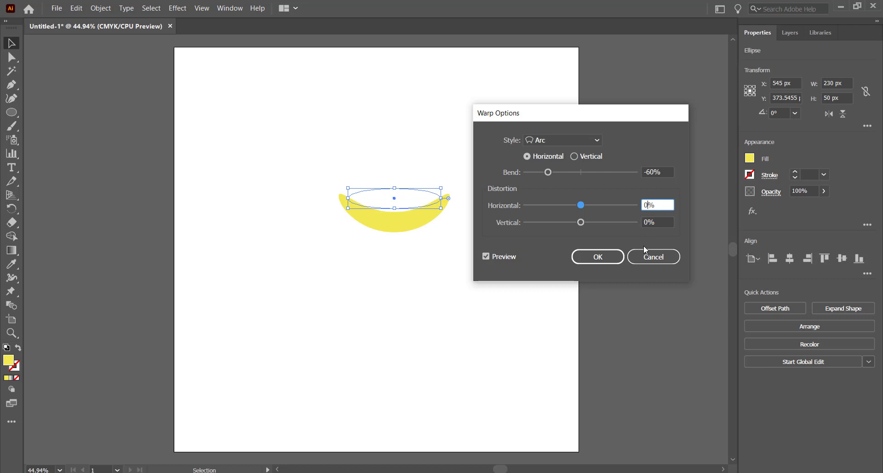
pyautogui.press('BackSpace')
pyautogui.write('-10')
pyautogui.press('Tab')
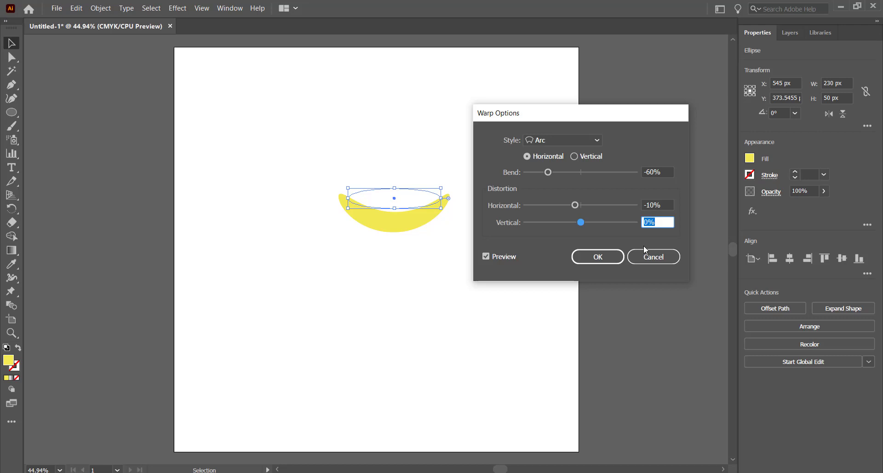
pyautogui.press('Return')
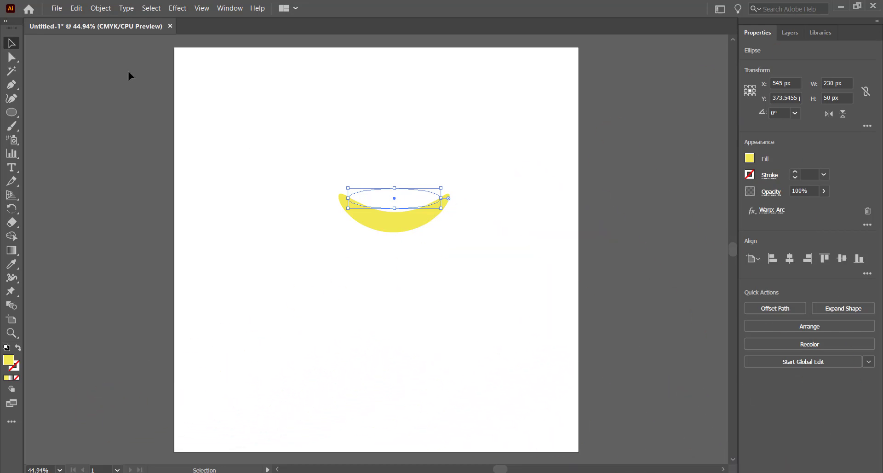
pyautogui.click(102, 8)
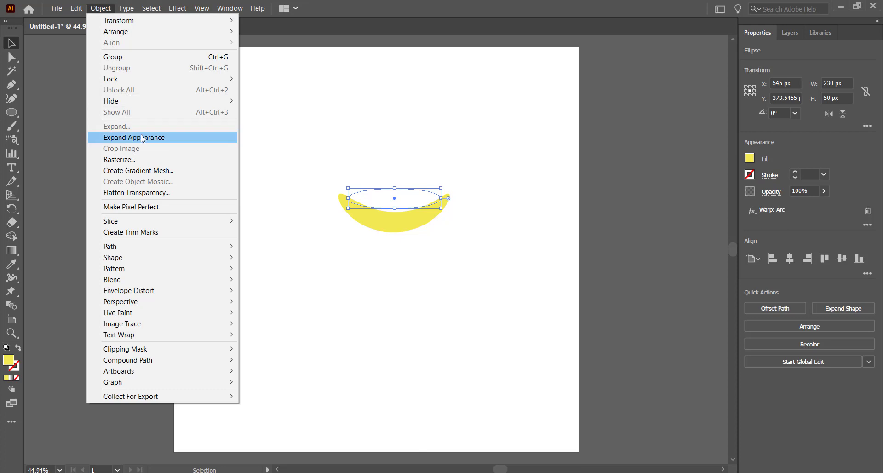
pyautogui.click(155, 138)
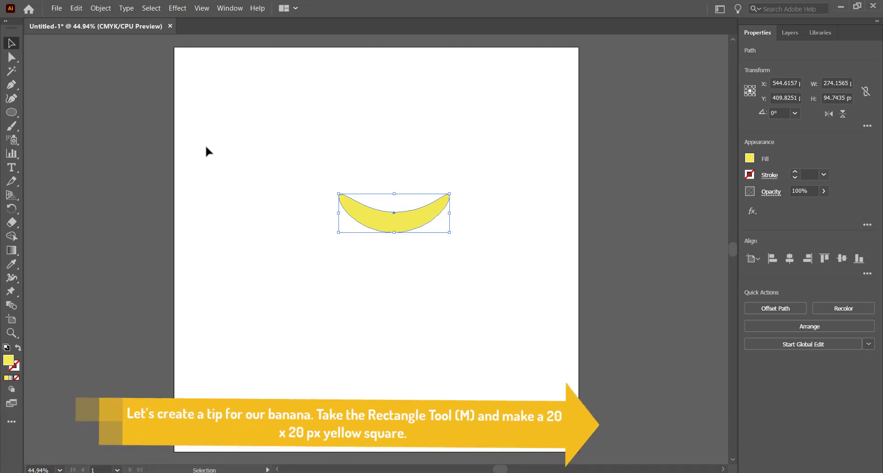
# - Draw a 20 x 20 px yellow square above the left end of the banana shape
pyautogui.moveTo(16, 117); pyautogui.dragTo(62, 115)
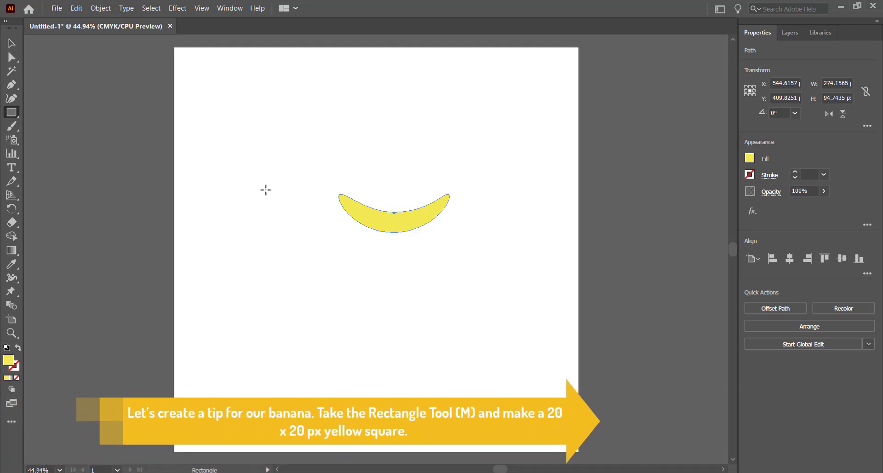
pyautogui.hotkey('ctrl', '=')
pyautogui.hotkey('ctrl', '=')
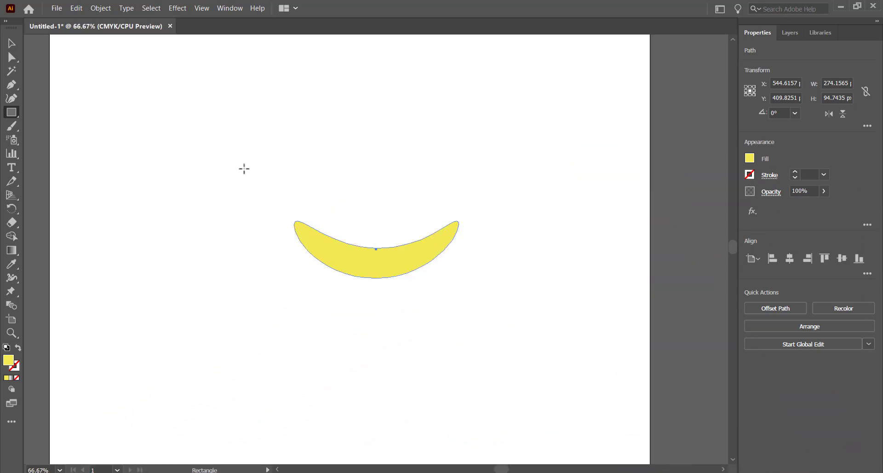
pyautogui.click(254, 122)
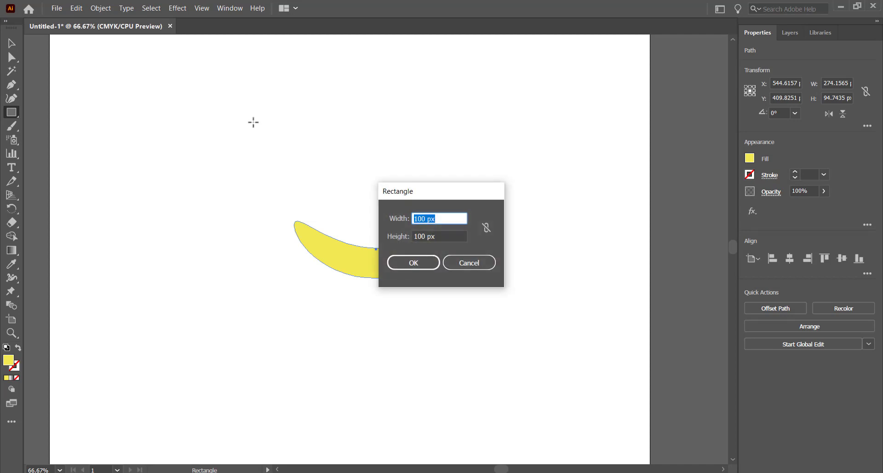
pyautogui.write('20')
pyautogui.press('Tab')
pyautogui.write('20')
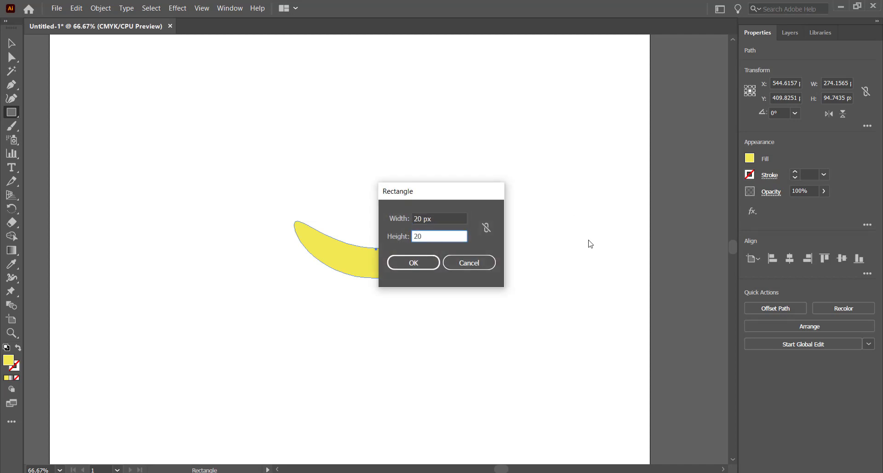
pyautogui.click(417, 264)
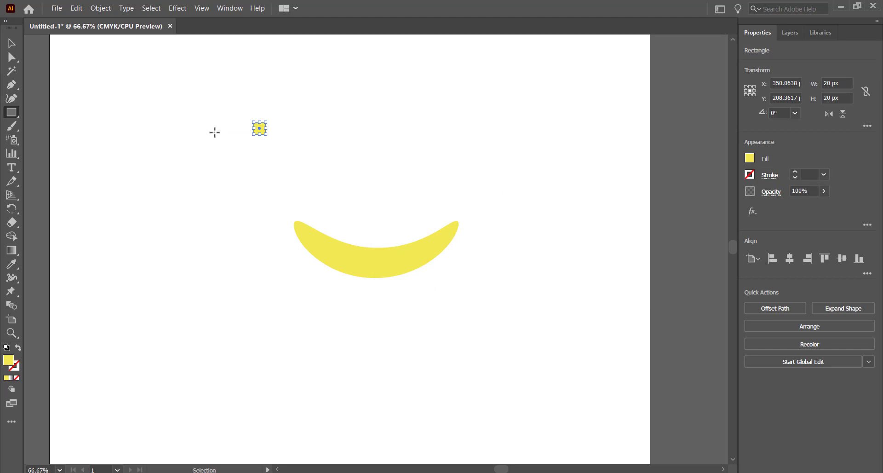
# - Add a horizontal Bulge warp effect to the small yellow square with a bend of 0%
pyautogui.hotkey('ctrl', '+')
pyautogui.hotkey('ctrl', '+')
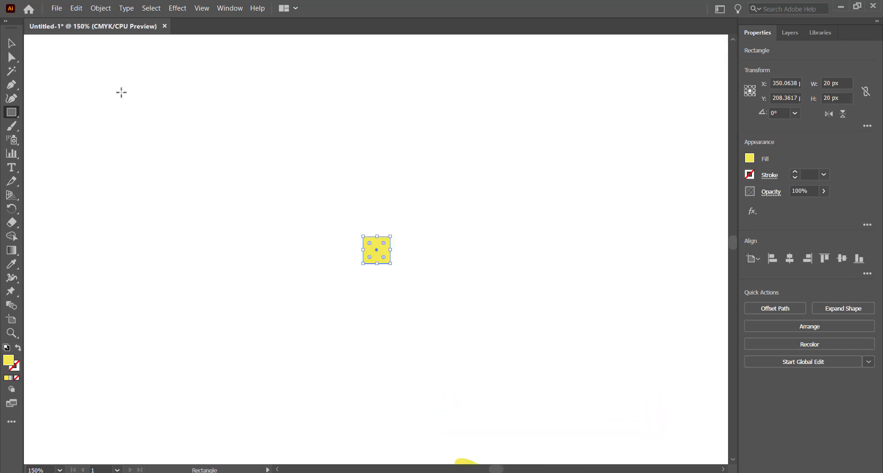
pyautogui.click(170, 9)
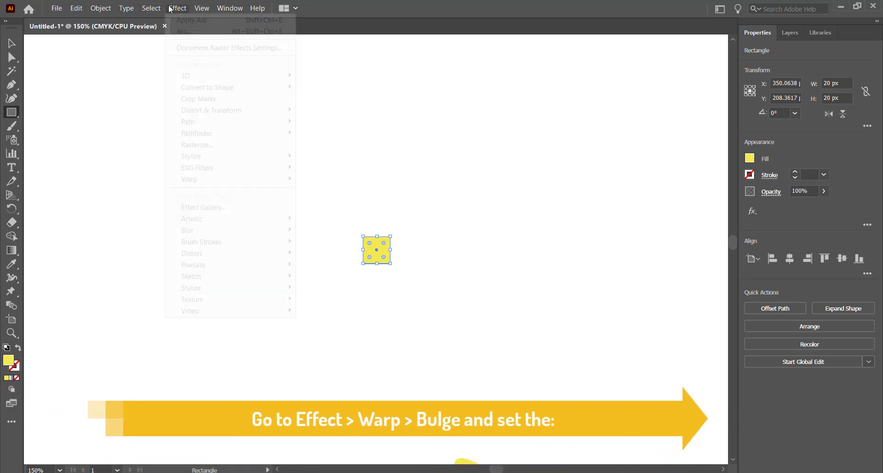
pyautogui.moveTo(294, 180)
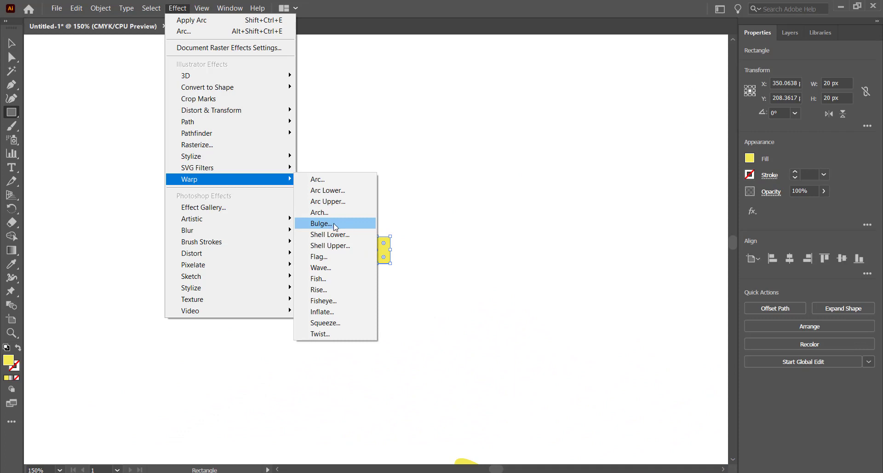
pyautogui.click(321, 223)
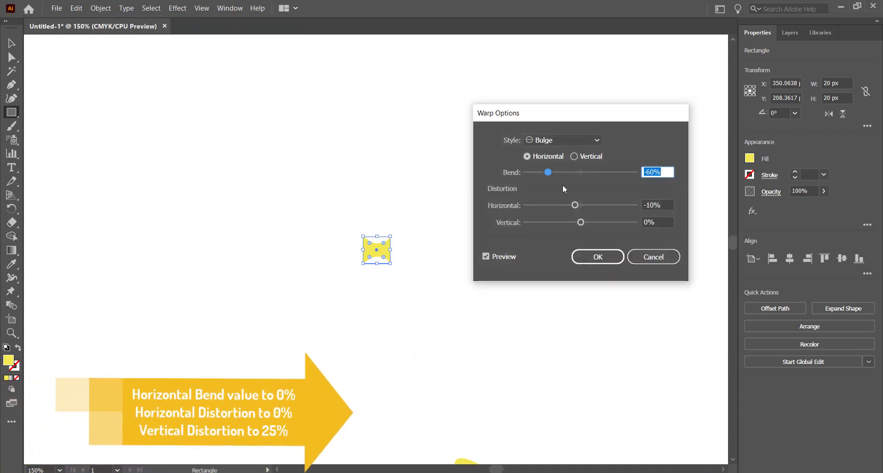
pyautogui.click(544, 158)
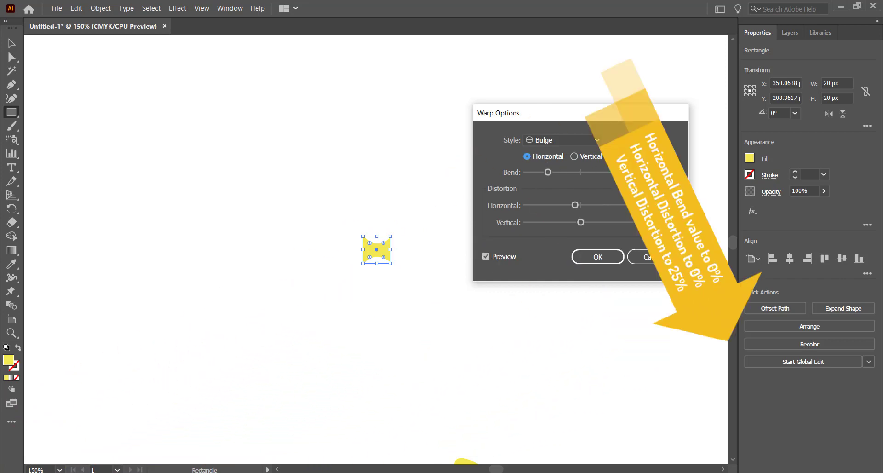
pyautogui.click(646, 171)
pyautogui.doubleClick(646, 171)
pyautogui.write('0')
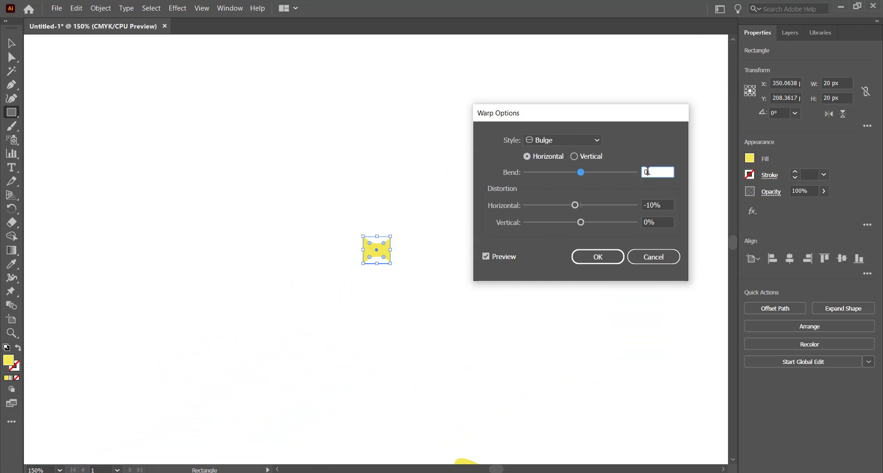
pyautogui.press('Tab')
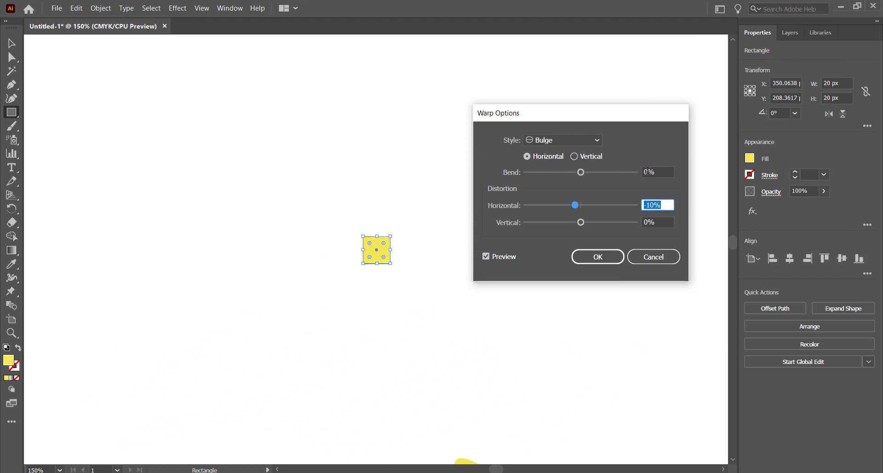
# - Set the Bulge warp's horizontal distortion to 0% and vertical distortion to 25%, and expand the square's appearance
pyautogui.write('0')
pyautogui.press('Tab')
pyautogui.write('25')
pyautogui.press('Tab')
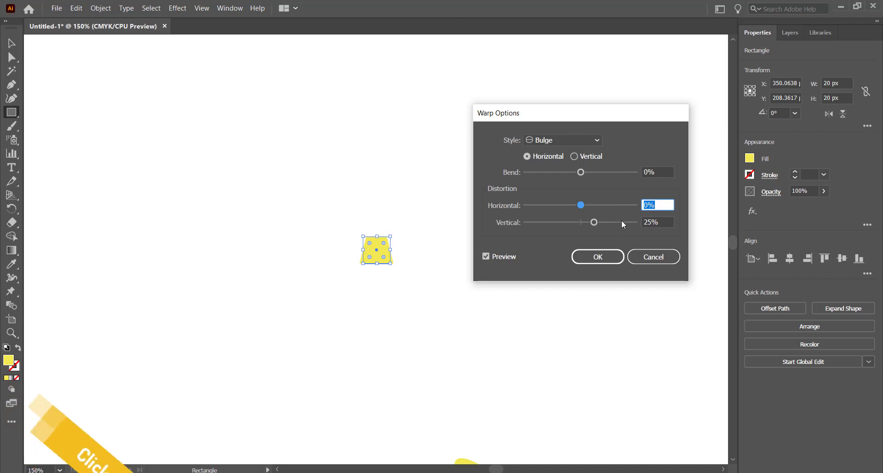
pyautogui.click(600, 261)
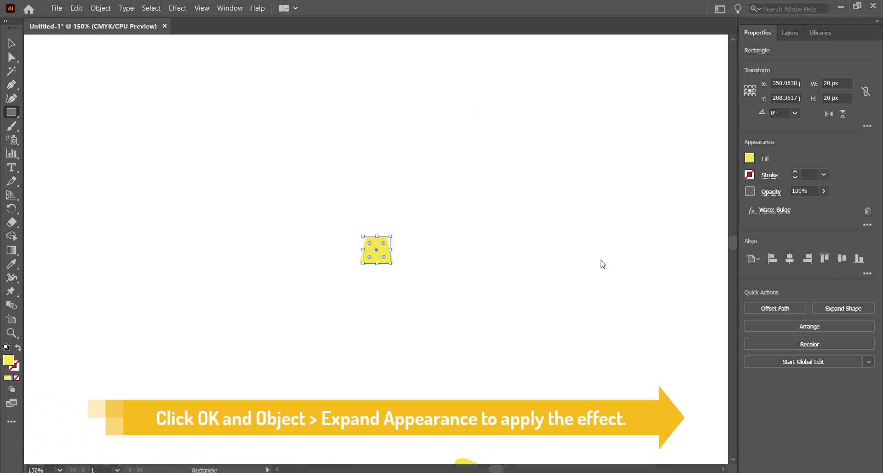
pyautogui.click(98, 12)
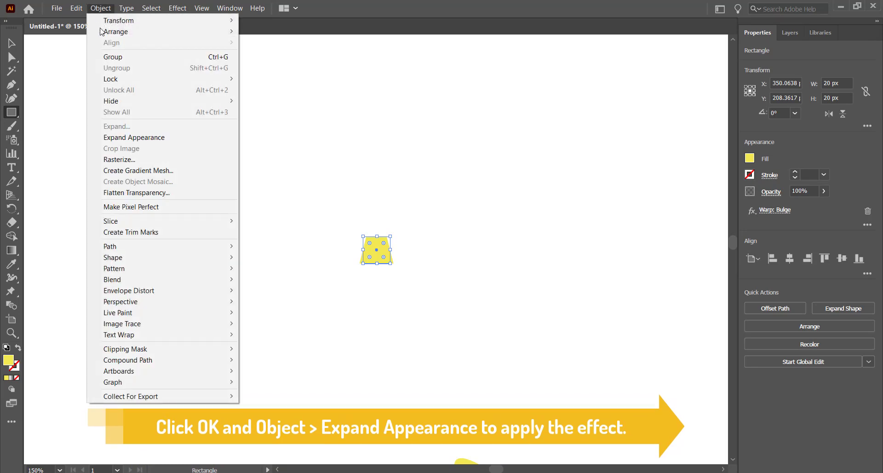
pyautogui.click(142, 138)
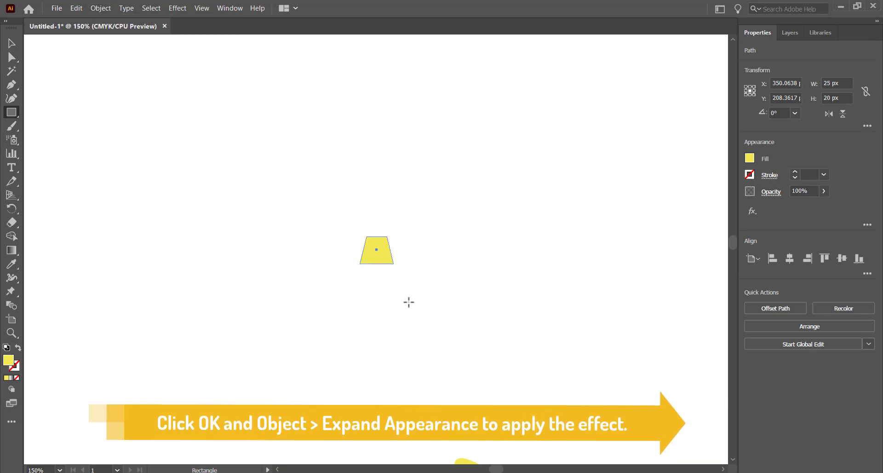
# - Place the yellow trapezoid and a duplicate of it in the empty space above the banana's body
pyautogui.click(11, 45)
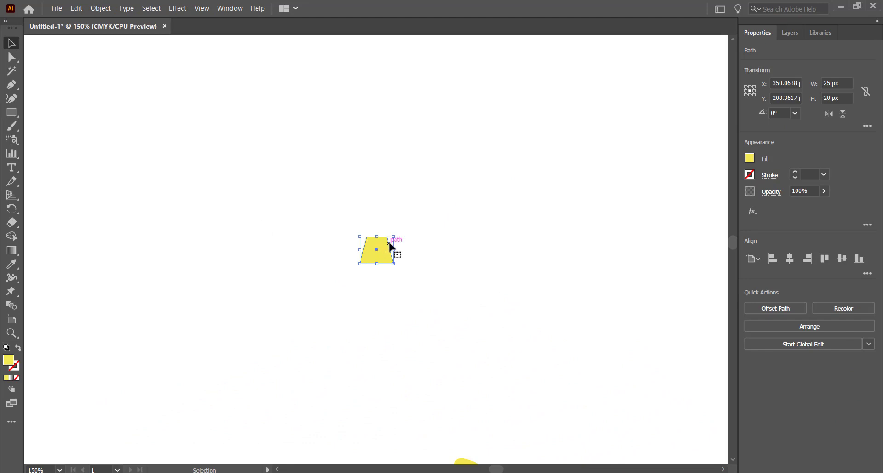
pyautogui.scroll(-6, 390, 247)
pyautogui.scroll(1, 422, 272)
pyautogui.moveTo(376, 59); pyautogui.dragTo(637, 228)
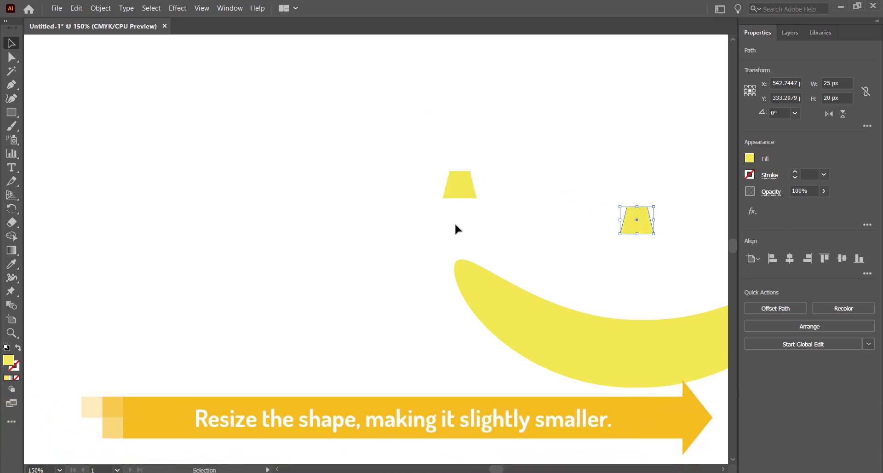
# - Attach one trapezoid to the banana's left tip, rotated about 20° and sized about 20 x 26 px
pyautogui.click(457, 192)
pyautogui.moveTo(459, 198); pyautogui.dragTo(480, 264)
pyautogui.moveTo(467, 253); pyautogui.dragTo(469, 257)
pyautogui.moveTo(485, 220); pyautogui.dragTo(463, 263)
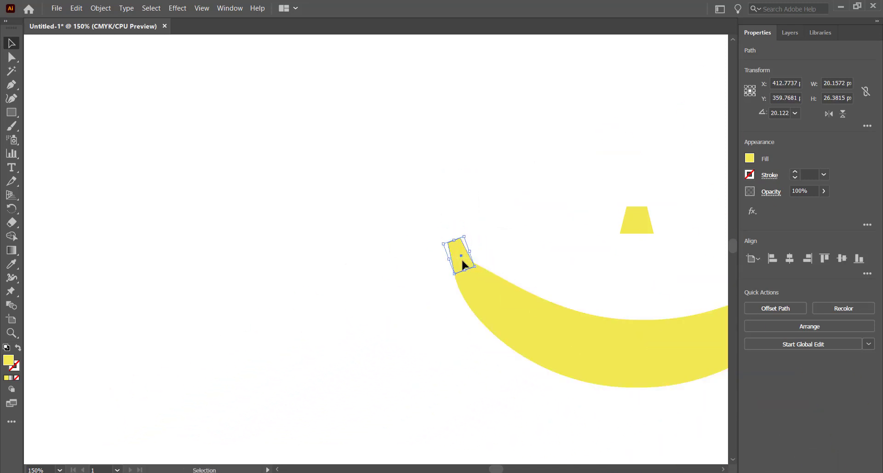
pyautogui.click(415, 300)
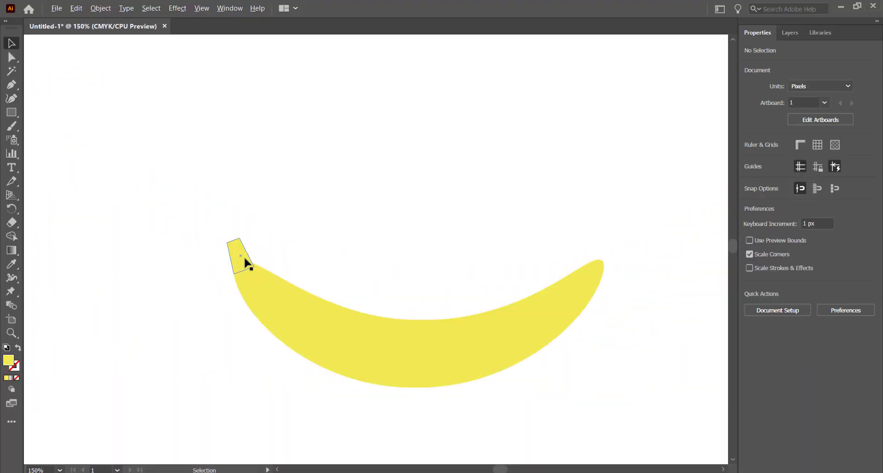
# - Duplicate the left tip above the banana's right end and reflect the copy across the vertical axis
pyautogui.moveTo(247, 257); pyautogui.dragTo(548, 243)
pyautogui.rightClick(550, 242)
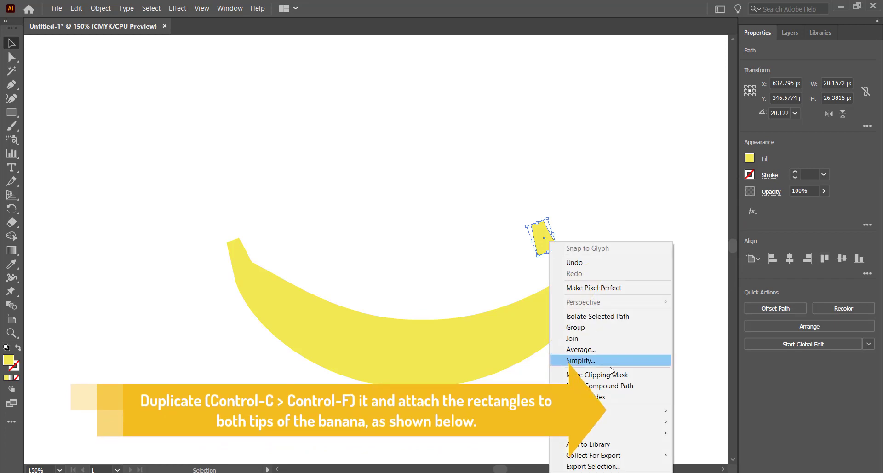
pyautogui.moveTo(612, 407)
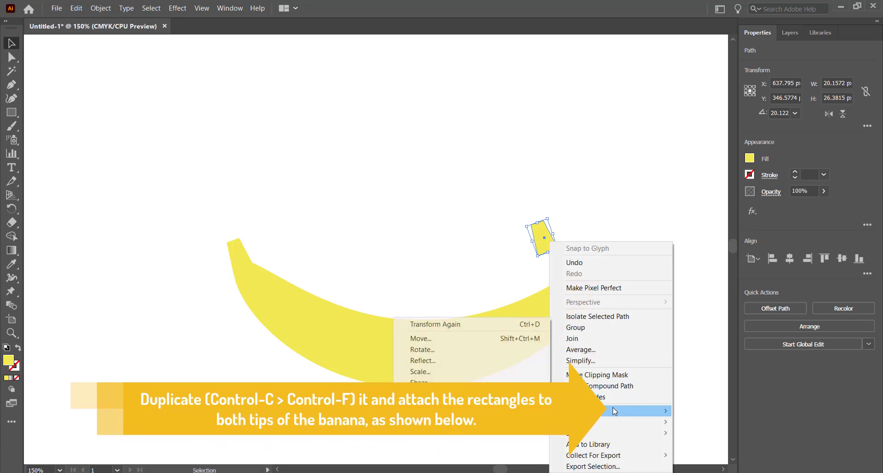
pyautogui.click(479, 361)
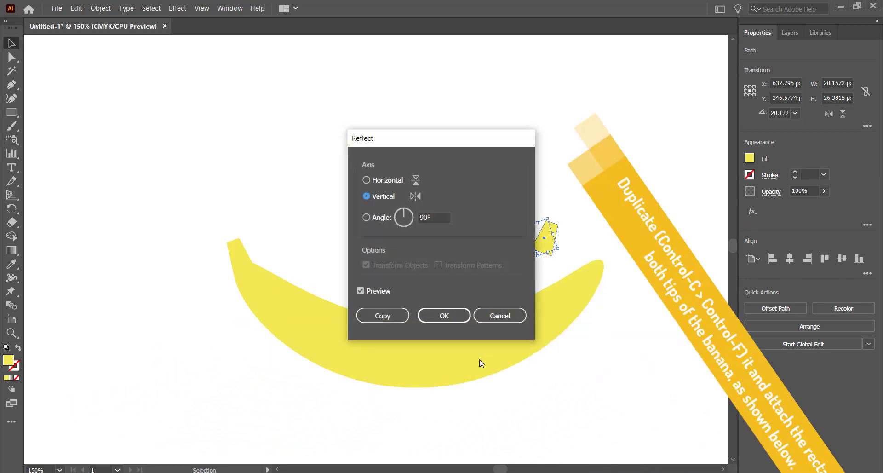
pyautogui.click(452, 313)
# - Attach the reflected tip to the banana's right end, scaled down to about 12.6 x 16.5 px
pyautogui.moveTo(546, 237); pyautogui.dragTo(601, 272)
pyautogui.moveTo(602, 271); pyautogui.dragTo(600, 274)
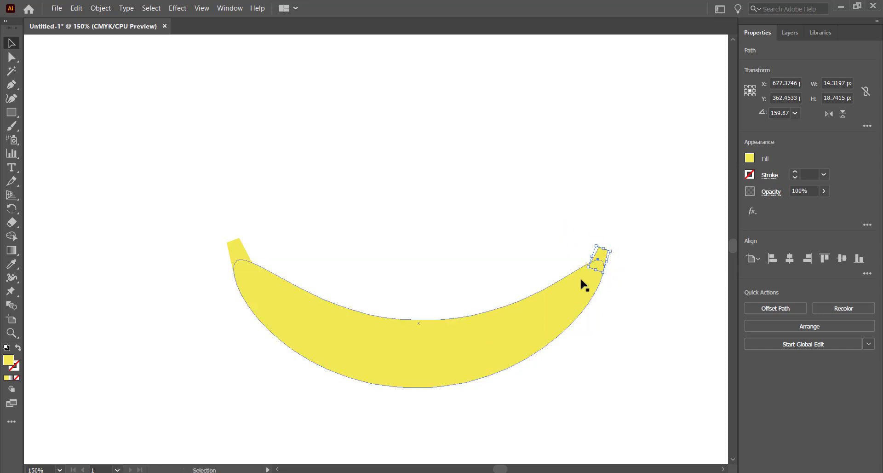
pyautogui.hotkey('ctrl', '=')
pyautogui.hotkey('ctrl', '=')
pyautogui.hotkey('ctrl', '=')
pyautogui.press('Up')
pyautogui.press('Up')
pyautogui.press('Up')
pyautogui.press('Right')
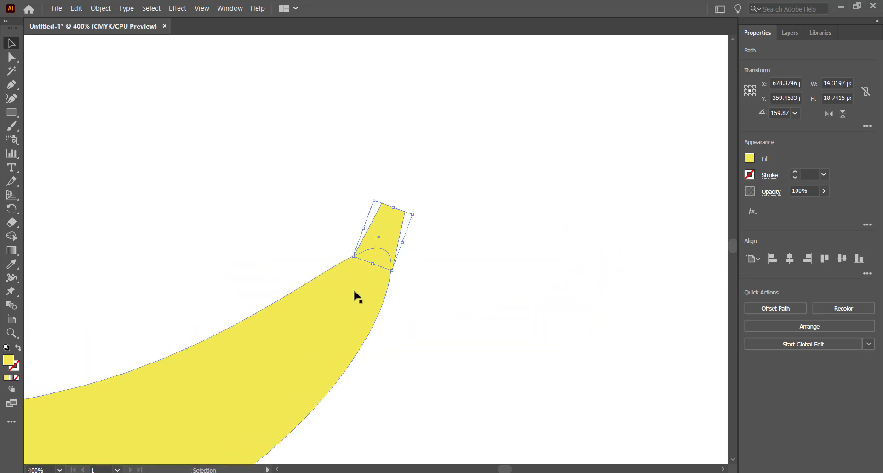
pyautogui.moveTo(394, 266); pyautogui.dragTo(382, 244)
pyautogui.hotkey('ctrl', '-')
pyautogui.hotkey('ctrl', '-')
pyautogui.hotkey('ctrl', '-')
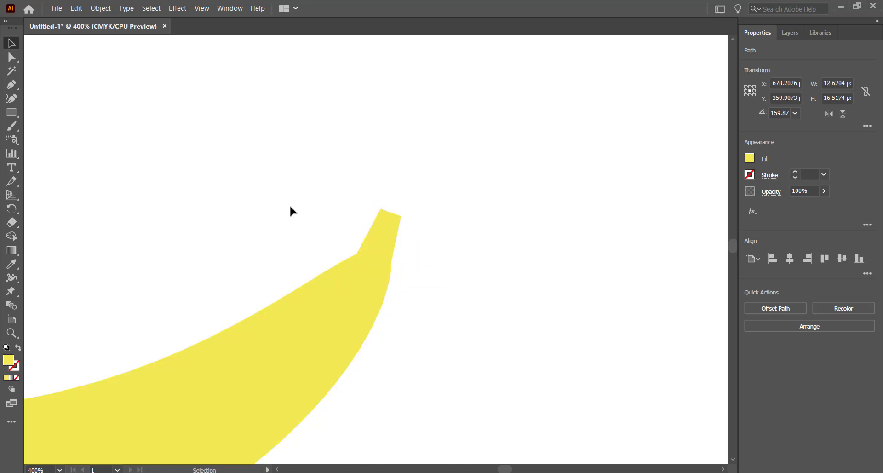
pyautogui.click(291, 207)
# - Unite the left and right tips with the banana's body into a single shape
pyautogui.hscroll(-5, 291, 208)
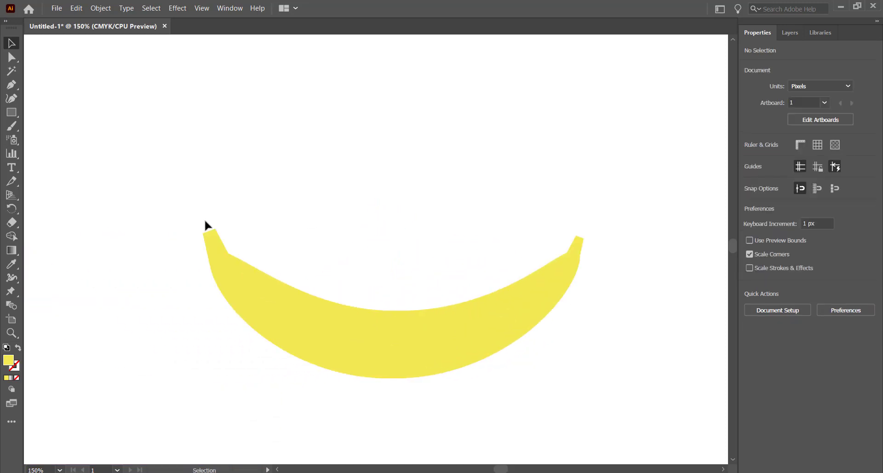
pyautogui.moveTo(189, 235); pyautogui.dragTo(250, 298)
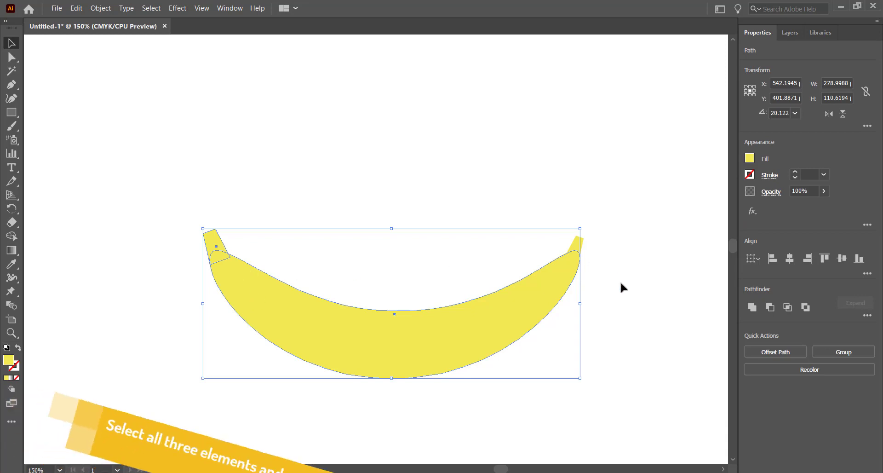
pyautogui.click(752, 307)
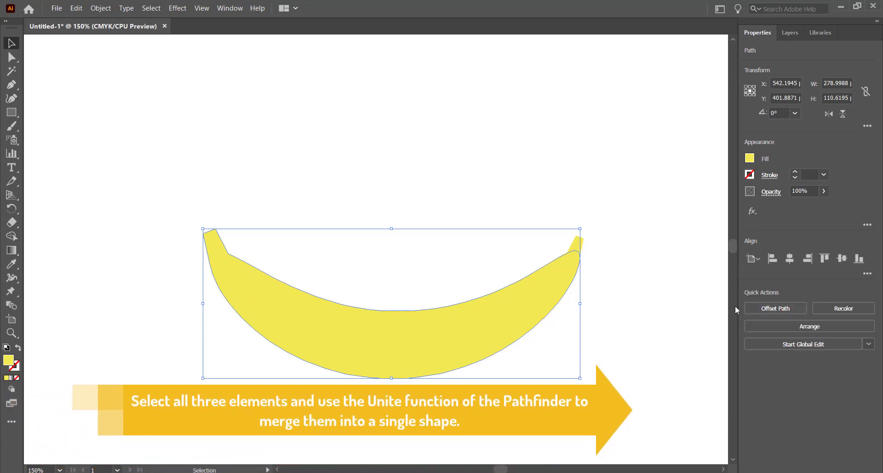
pyautogui.moveTo(617, 212); pyautogui.dragTo(572, 290)
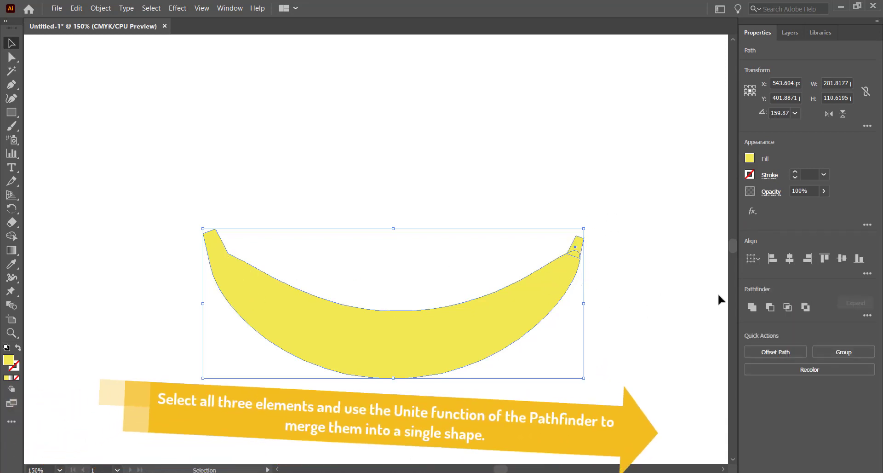
pyautogui.click(752, 307)
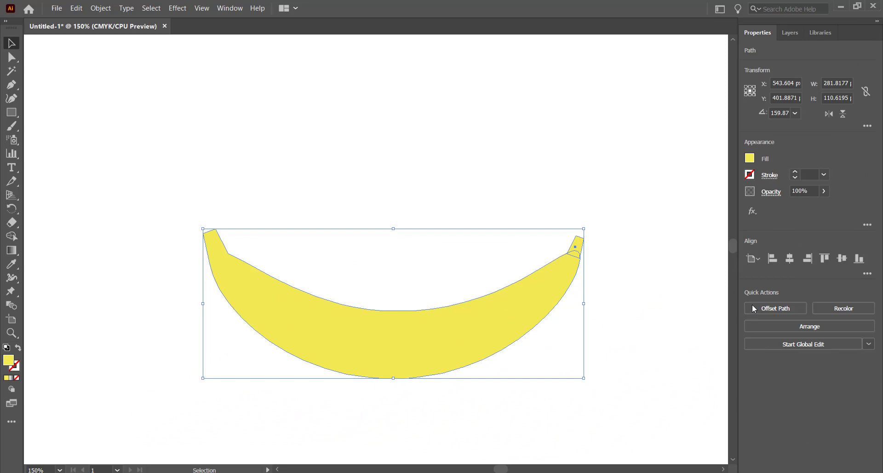
pyautogui.click(631, 236)
# - Apply a Roughen effect to the banana with size 0.3% relative, detail 50/in and smooth points
pyautogui.click(475, 312)
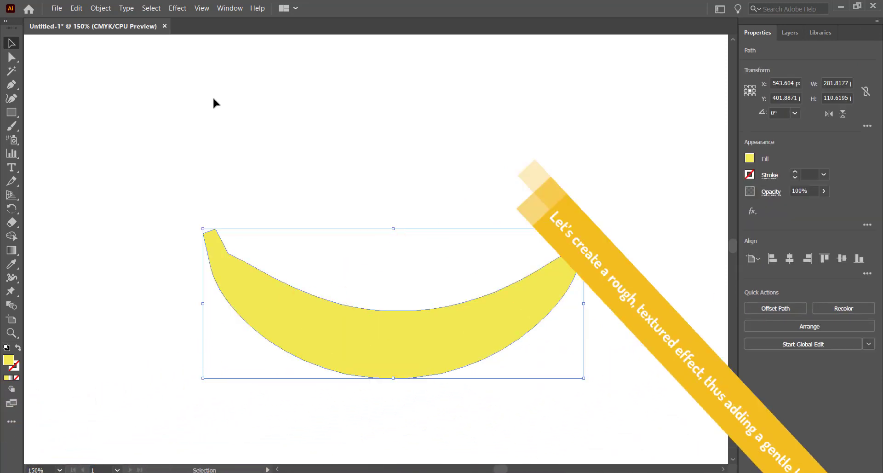
pyautogui.click(177, 8)
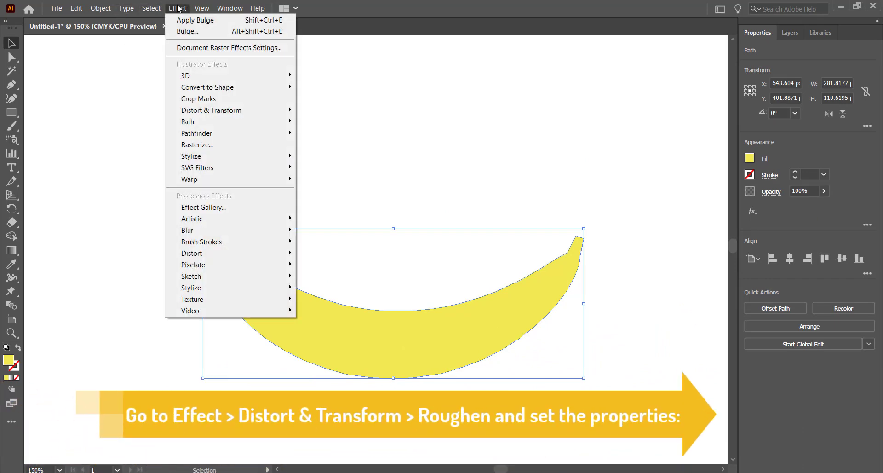
pyautogui.moveTo(251, 116)
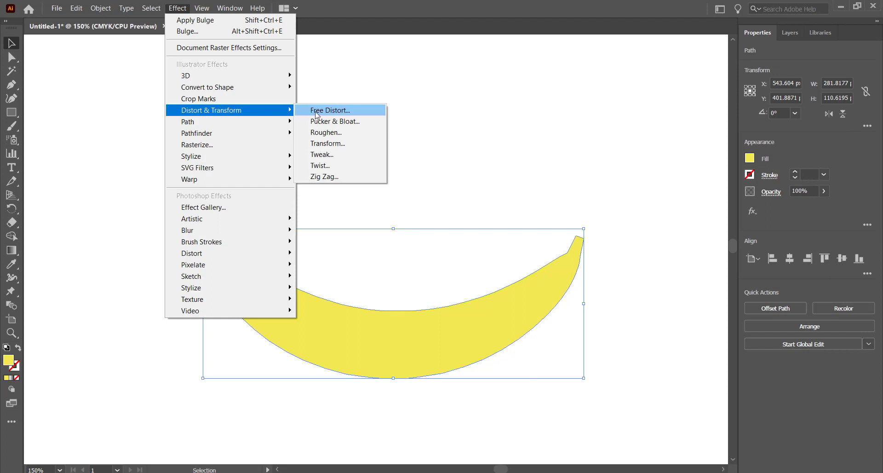
pyautogui.click(348, 133)
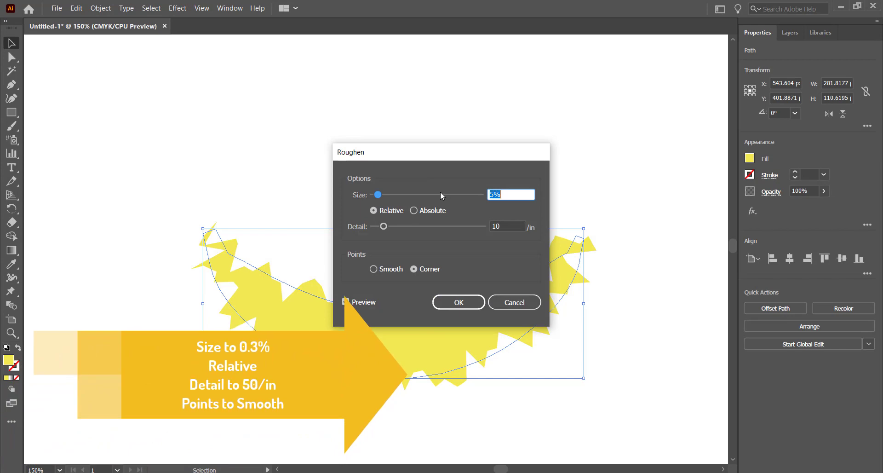
pyautogui.write('0.3')
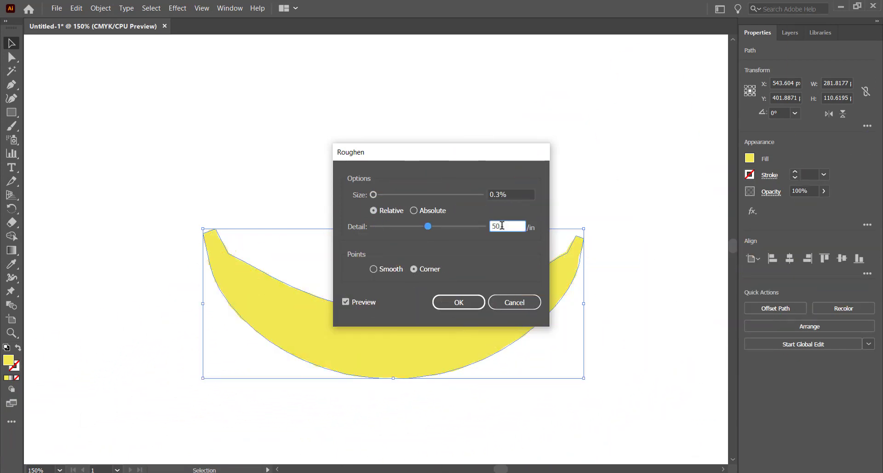
pyautogui.click(399, 271)
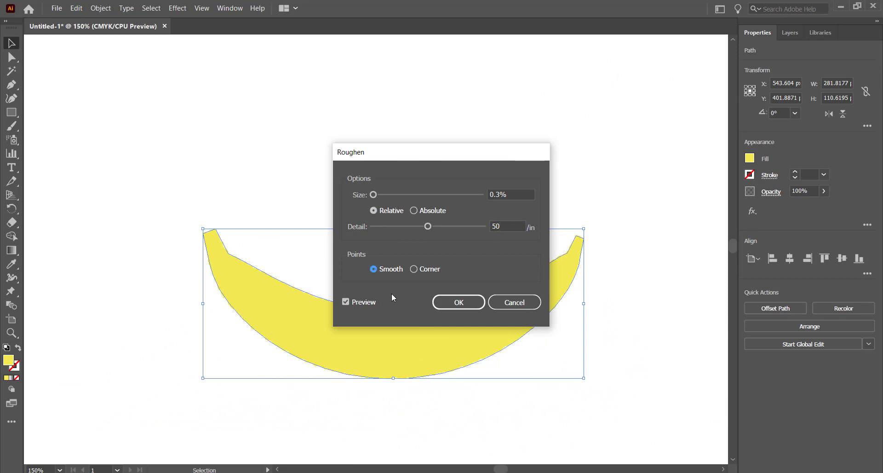
pyautogui.click(450, 302)
pyautogui.click(460, 273)
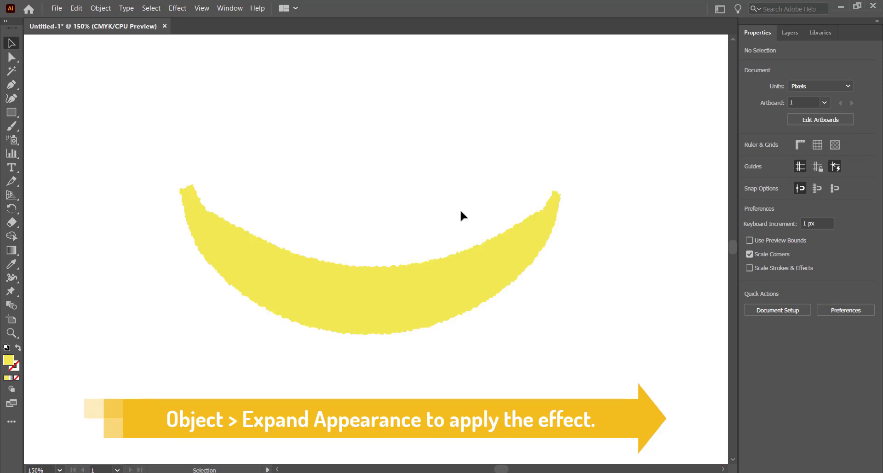
# - Expand the appearance of the roughened banana shape
pyautogui.click(397, 269)
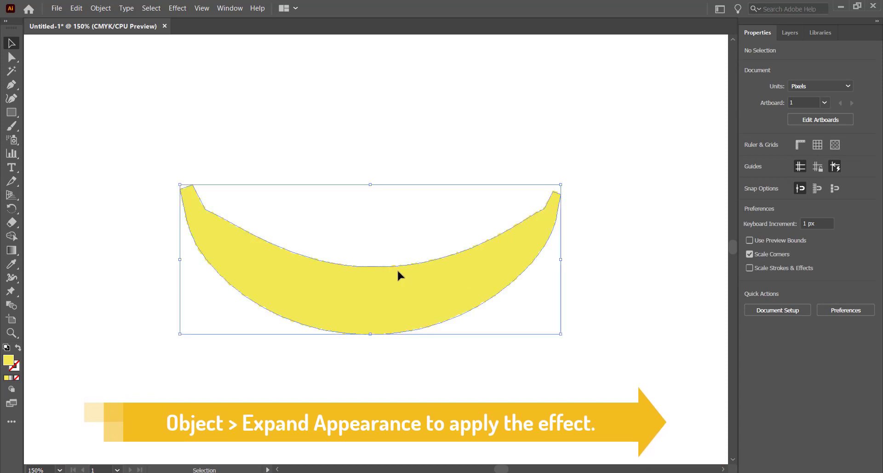
pyautogui.click(95, 8)
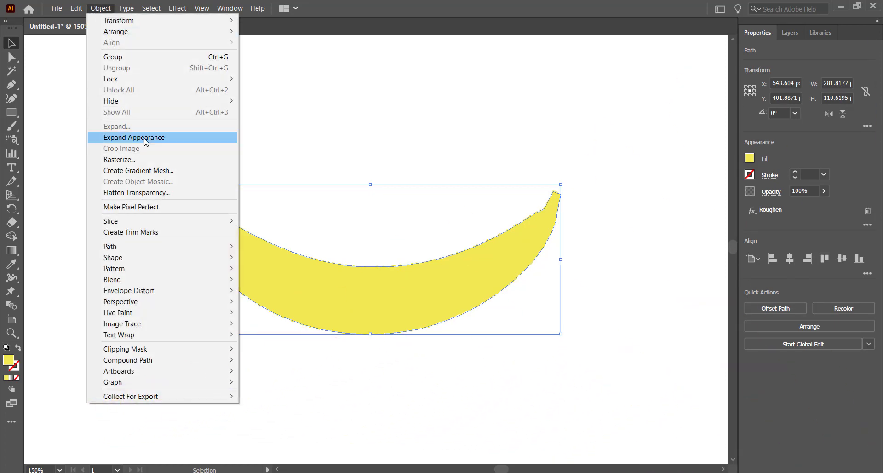
pyautogui.click(145, 137)
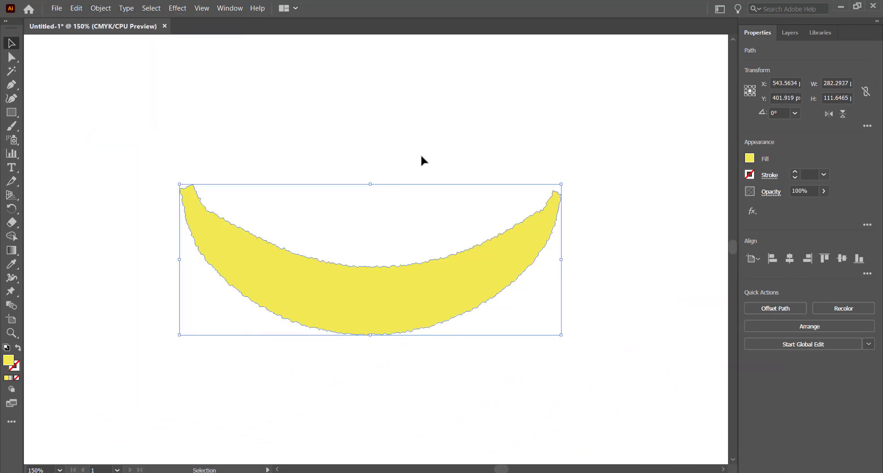
# - Choose the Pencil tool with no fill and a dark brown 4f4a1d stroke, and collapse the color settings
pyautogui.rightClick(18, 126)
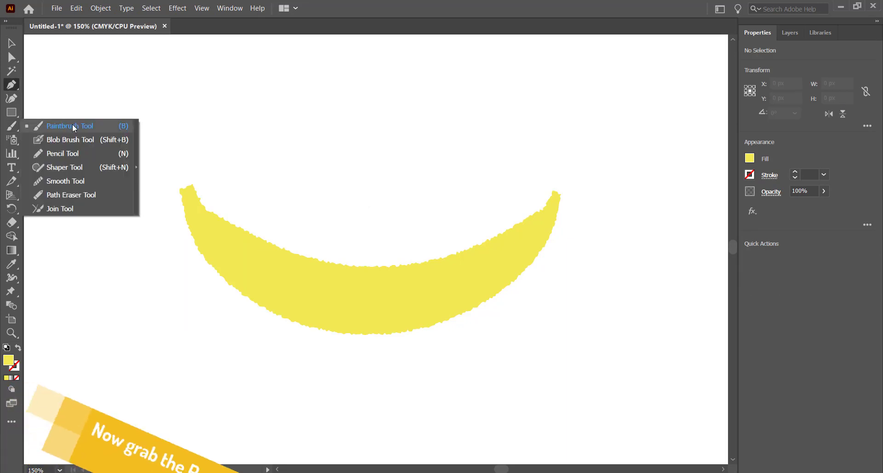
pyautogui.click(85, 154)
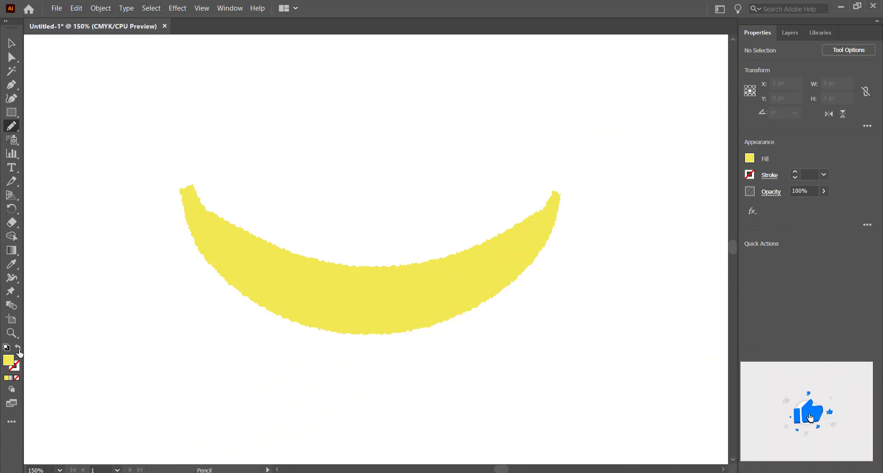
pyautogui.doubleClick(21, 365)
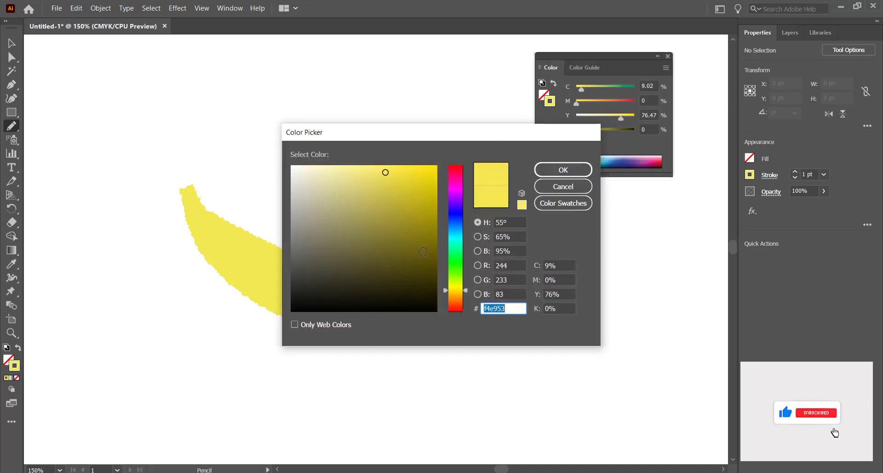
pyautogui.click(386, 260)
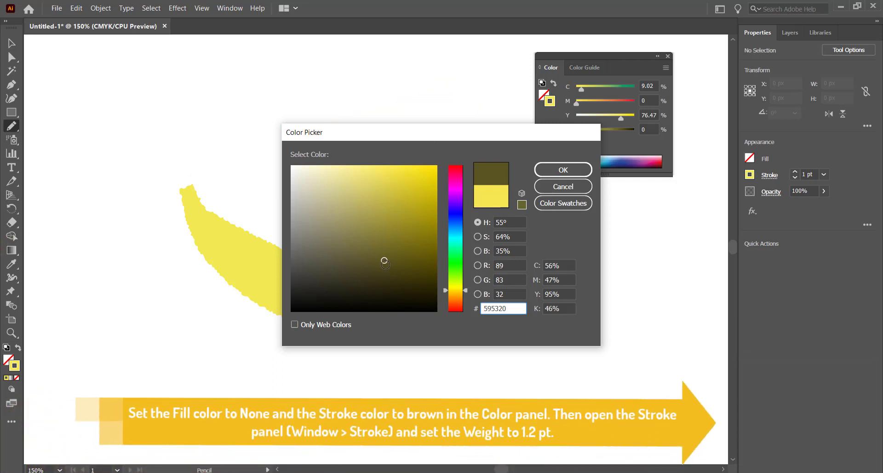
pyautogui.click(385, 265)
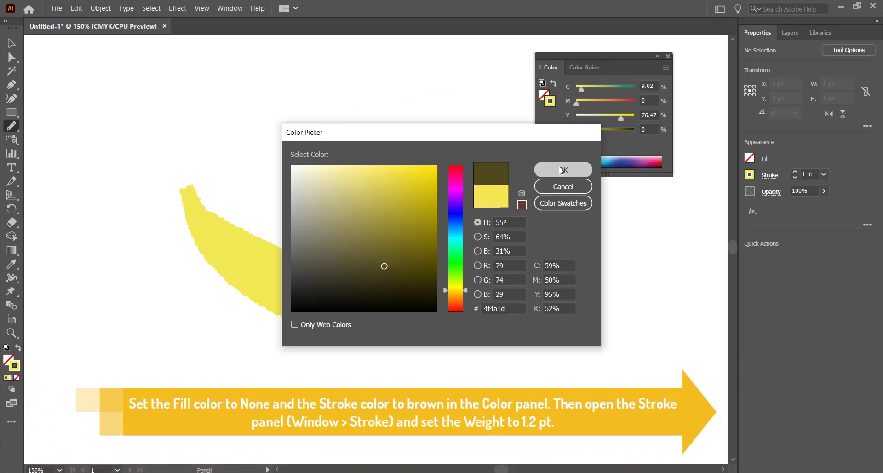
pyautogui.click(560, 168)
pyautogui.click(658, 56)
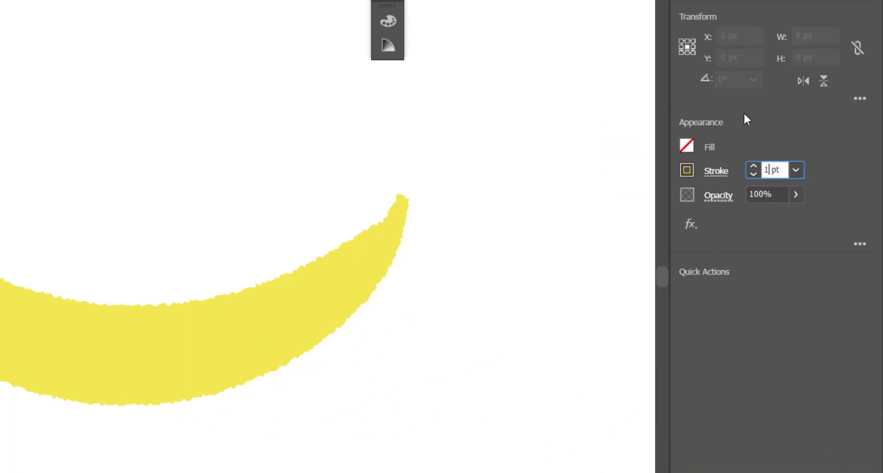
# - Set the stroke weight to 1.2 pt and draw a small oval about 16 by 11 px around the banana's right tip
pyautogui.write('.2')
pyautogui.press('Return')
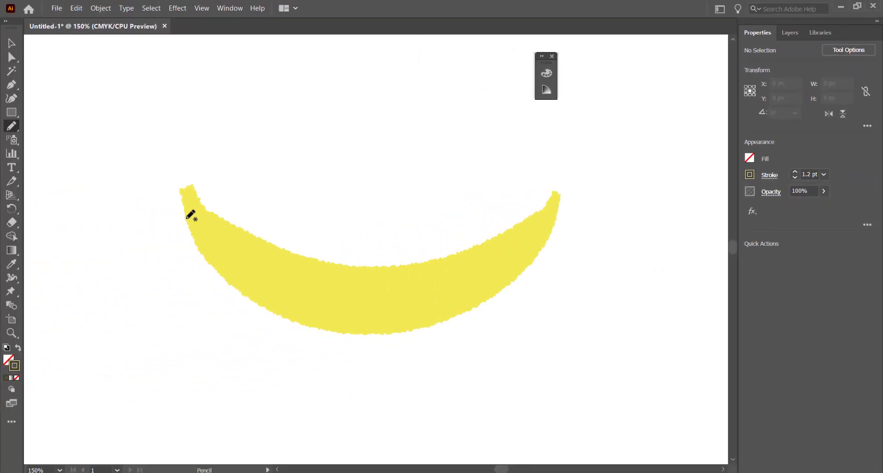
pyautogui.hotkey('ctrl', '+')
pyautogui.hscroll(5, 565, 190)
pyautogui.scroll(3, 564, 184)
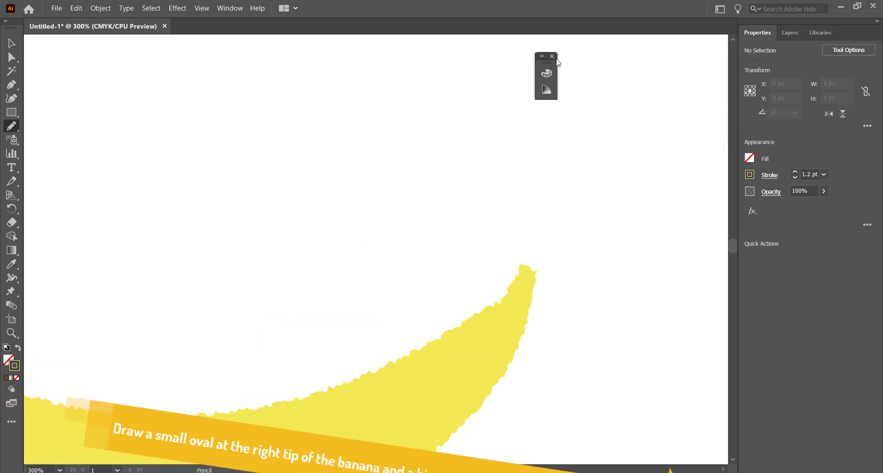
pyautogui.moveTo(541, 257); pyautogui.dragTo(542, 258)
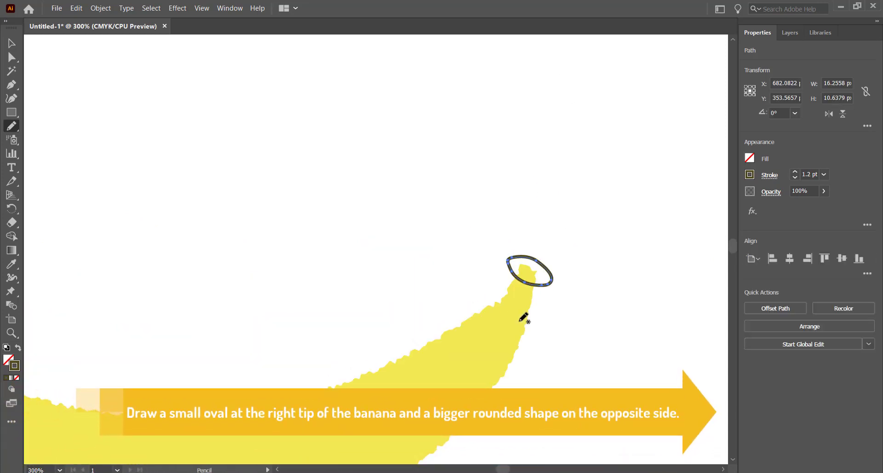
pyautogui.hscroll(-6, 524, 315)
pyautogui.moveTo(308, 244)
pyautogui.mouseDown()
pyautogui.moveTo(241, 223)
pyautogui.moveTo(235, 254)
pyautogui.moveTo(283, 293)
pyautogui.moveTo(322, 302)
pyautogui.moveTo(296, 270)
pyautogui.moveTo(307, 245)
pyautogui.mouseUp()
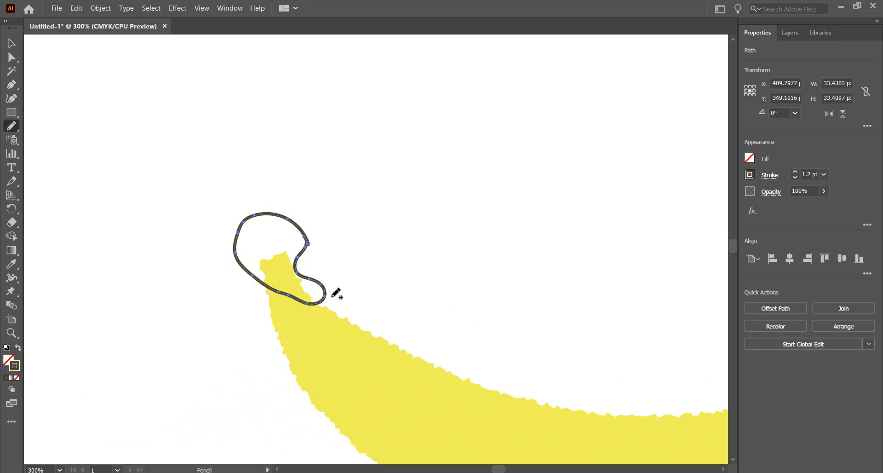
pyautogui.hotkey('ctrl', 'z')
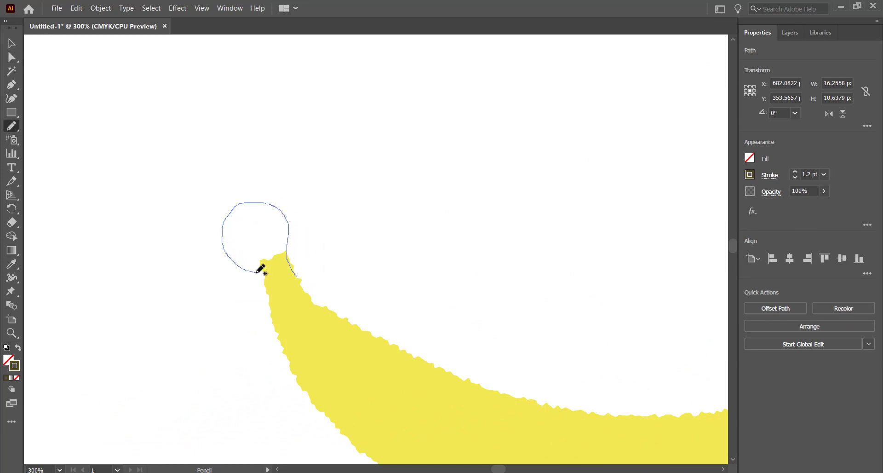
# - Draw a rounded shape about 29 by 31 px over the banana's left tip and adjust its lower anchor to tidy the closing end
pyautogui.moveTo(305, 276); pyautogui.dragTo(299, 282)
pyautogui.press('a')
pyautogui.scroll(5, 282, 298)
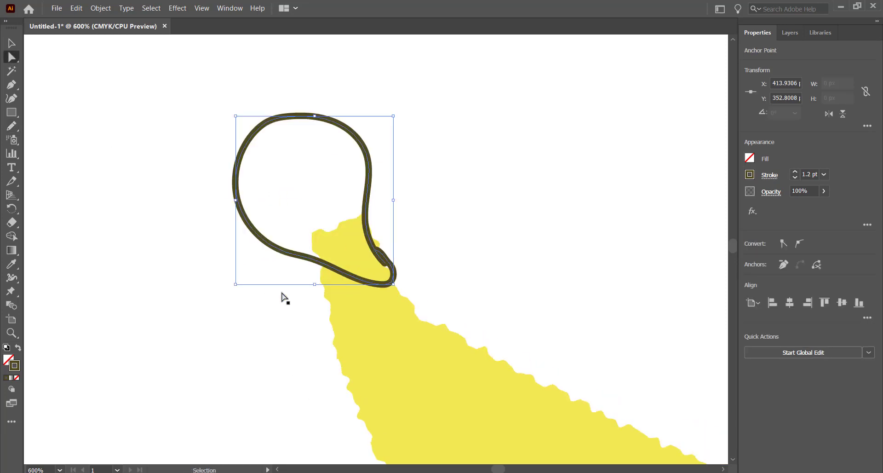
pyautogui.moveTo(406, 275); pyautogui.dragTo(416, 289)
pyautogui.click(80, 119)
# - Draw curved stem strokes running from the left tip's rounded shape down onto the banana's body
pyautogui.hotkey('ctrl', '-')
pyautogui.hotkey('ctrl', '-')
pyautogui.hotkey('ctrl', '-')
pyautogui.hotkey('ctrl', '-')
pyautogui.moveTo(365, 186); pyautogui.dragTo(499, 337)
pyautogui.moveTo(315, 263); pyautogui.dragTo(375, 391)
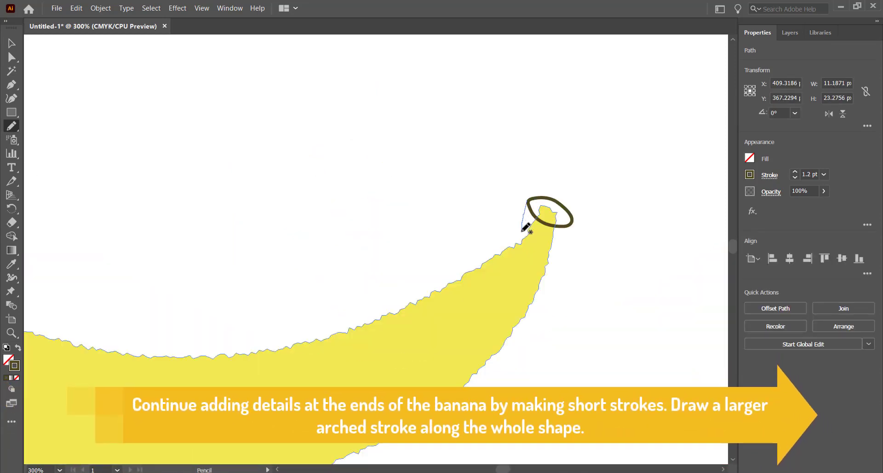
# - Draw side strokes from the right tip's oval to the banana's body, plus short detail strokes just below it
pyautogui.moveTo(526, 201); pyautogui.dragTo(512, 247)
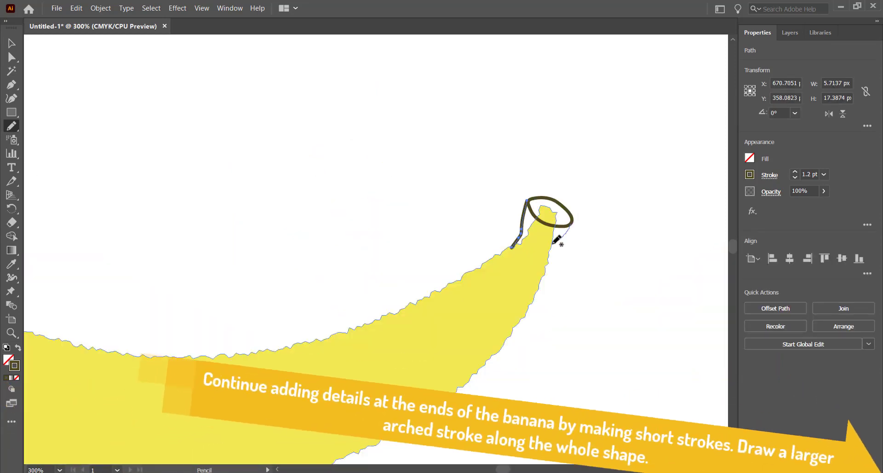
pyautogui.moveTo(570, 223); pyautogui.dragTo(545, 283)
pyautogui.moveTo(456, 291); pyautogui.dragTo(454, 295)
pyautogui.scroll(-3, 412, 260)
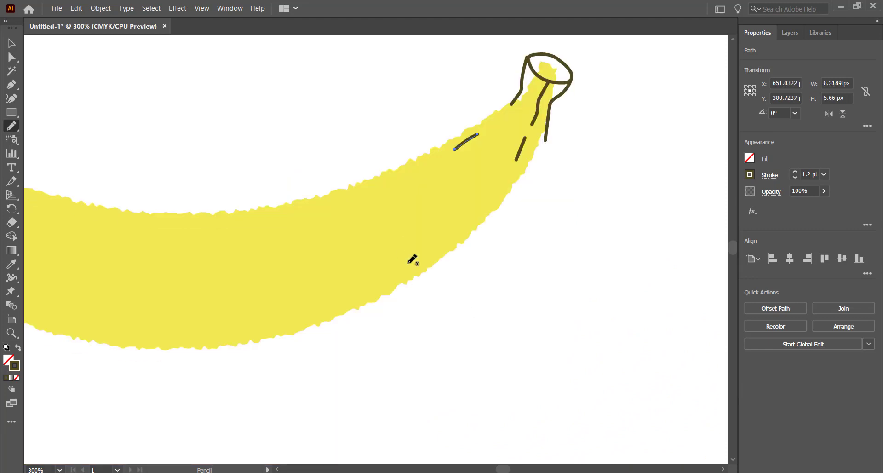
# - Draw a long arched stroke along the whole banana between its left and right tips
pyautogui.hotkey('ctrl', '-')
pyautogui.hscroll(-5, 162, 174)
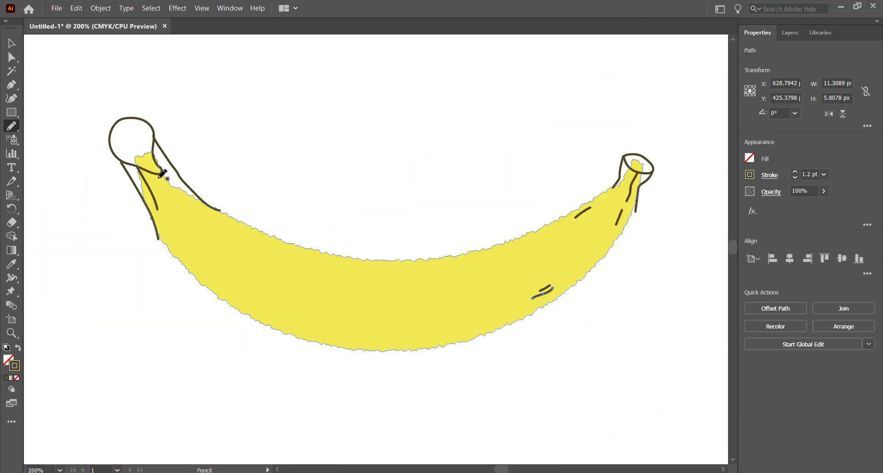
pyautogui.moveTo(540, 255)
pyautogui.mouseDown()
pyautogui.moveTo(651, 247)
pyautogui.moveTo(635, 172)
pyautogui.mouseUp()
# - Reshape the long arched stroke with Direct Selection so it curves smoothly through the middle of the banana
pyautogui.press('a')
pyautogui.moveTo(612, 207)
pyautogui.mouseDown()
pyautogui.moveTo(598, 239)
pyautogui.moveTo(495, 269)
pyautogui.mouseUp()
pyautogui.click(432, 221)
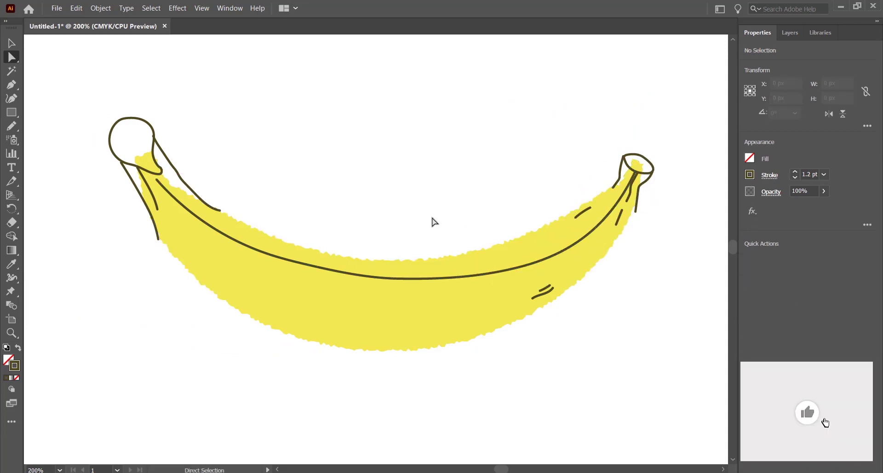
pyautogui.moveTo(350, 276); pyautogui.dragTo(309, 271)
pyautogui.moveTo(403, 287); pyautogui.dragTo(404, 292)
pyautogui.click(469, 221)
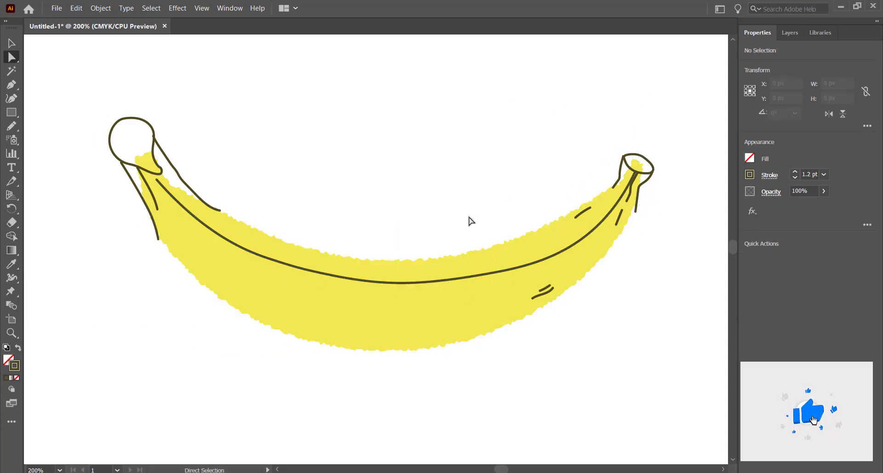
# - Draw short pencil strokes along the upper and lower edges of the banana's left half
pyautogui.press('n')
pyautogui.scroll(2, 183, 223)
pyautogui.moveTo(279, 240); pyautogui.dragTo(311, 276)
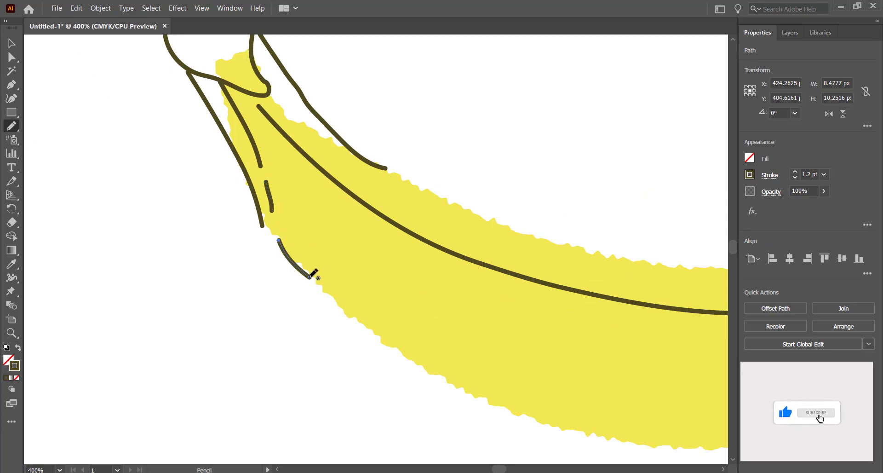
pyautogui.moveTo(407, 172)
pyautogui.mouseDown()
pyautogui.moveTo(450, 206)
pyautogui.moveTo(493, 218)
pyautogui.mouseUp()
pyautogui.scroll(-5, 473, 197)
pyautogui.moveTo(504, 222); pyautogui.dragTo(532, 233)
pyautogui.moveTo(495, 206); pyautogui.dragTo(508, 213)
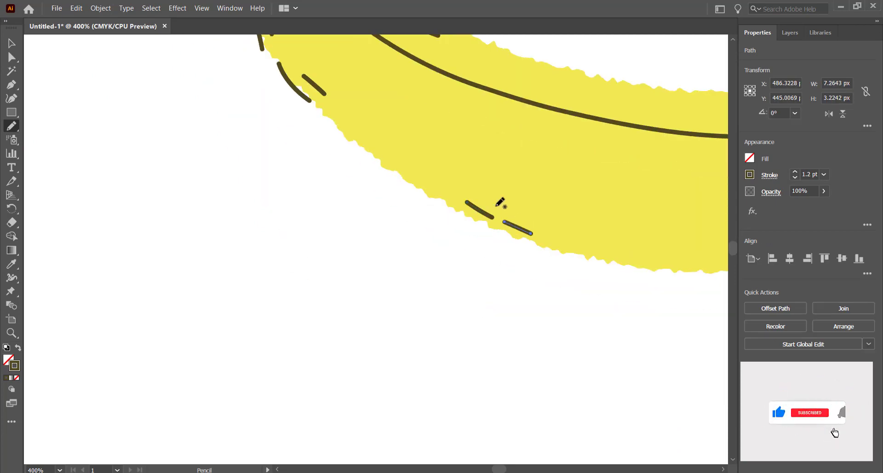
# - Draw short pencil strokes across the banana's middle, near its upper edge, the arched stroke and the lower edge
pyautogui.hscroll(5, 541, 112)
pyautogui.scroll(1, 541, 112)
pyautogui.moveTo(346, 157); pyautogui.dragTo(373, 166)
pyautogui.moveTo(543, 148); pyautogui.dragTo(542, 148)
pyautogui.moveTo(598, 188); pyautogui.dragTo(621, 190)
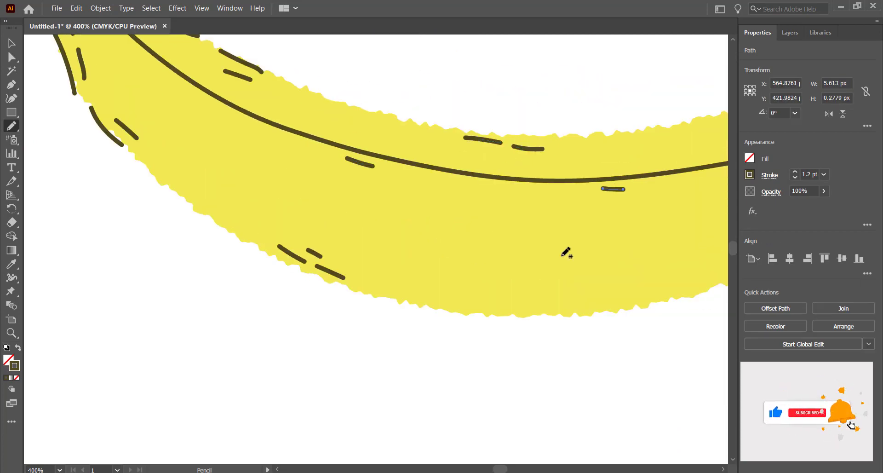
pyautogui.moveTo(588, 294); pyautogui.dragTo(638, 302)
pyautogui.moveTo(568, 303); pyautogui.dragTo(594, 306)
# - Draw short pencil strokes on the banana's right half, beside the arched stroke and toward the right tip
pyautogui.hscroll(9, 414, 271)
pyautogui.moveTo(435, 149); pyautogui.dragTo(468, 141)
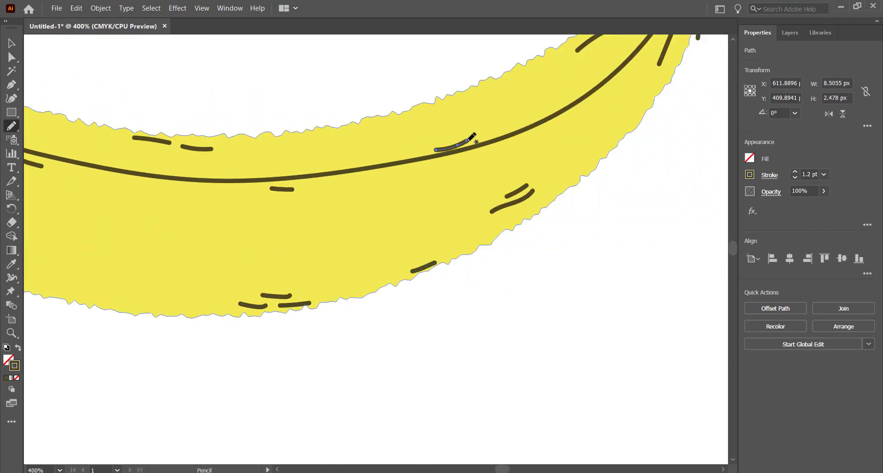
pyautogui.scroll(3, 560, 151)
pyautogui.hscroll(2, 561, 151)
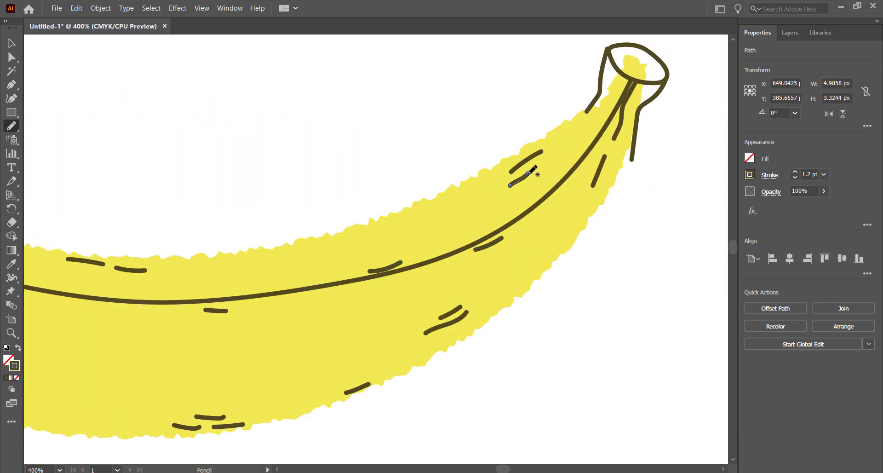
pyautogui.hotkey('ctrl', '-')
pyautogui.hotkey('ctrl', '-')
pyautogui.hscroll(-5, 554, 253)
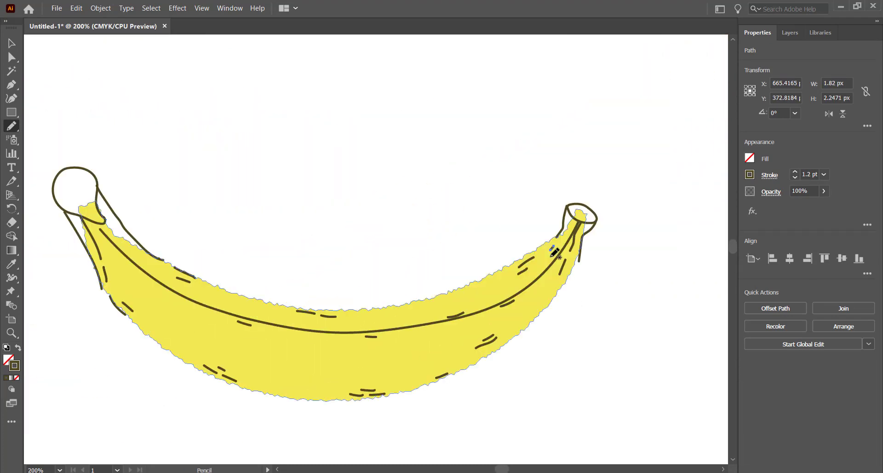
# - Make a smaller copy, about 20 by 22 px, inside the left tip's rounded shape, with a brown fill and no stroke
pyautogui.click(9, 48)
pyautogui.click(98, 187)
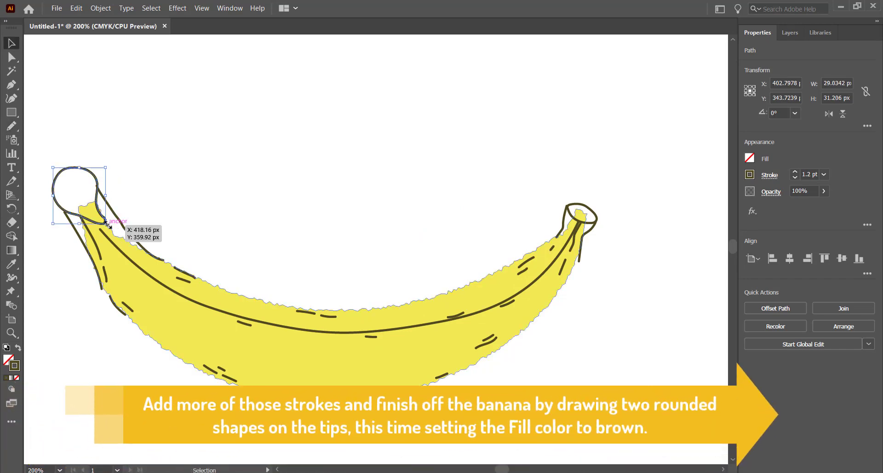
pyautogui.moveTo(106, 224); pyautogui.dragTo(96, 217)
pyautogui.click(17, 347)
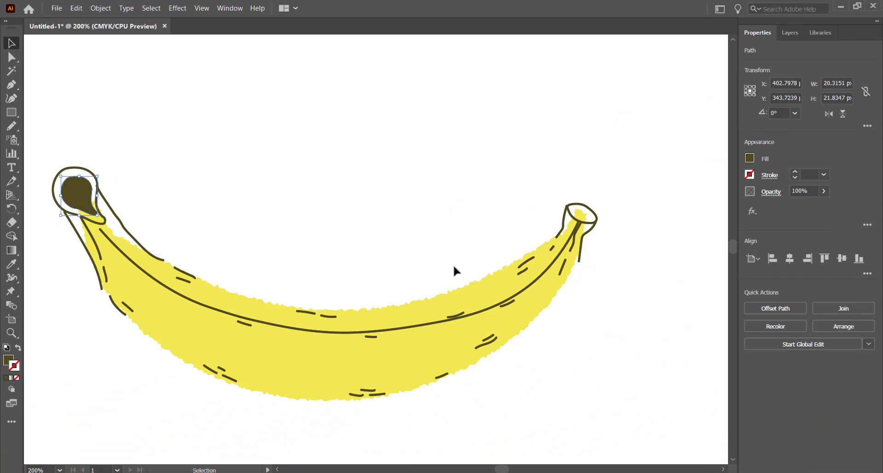
# - Make a smaller copy inside the right tip's oval, with a brown fill and no stroke
pyautogui.click(592, 223)
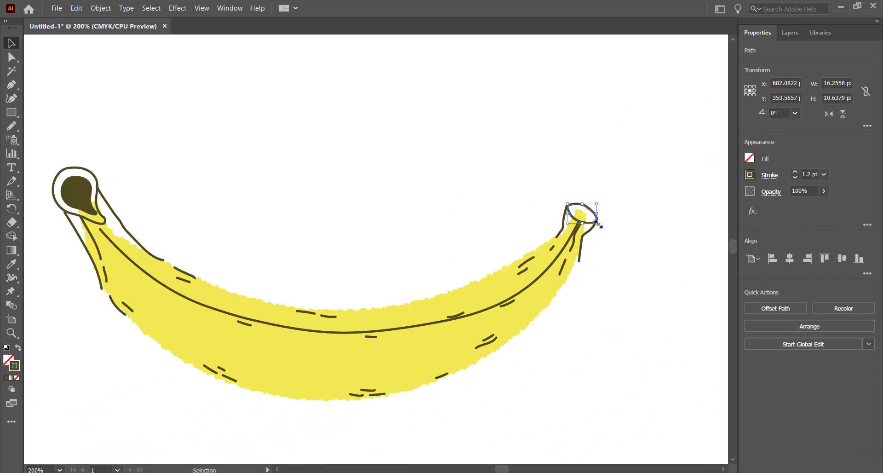
pyautogui.moveTo(599, 225); pyautogui.dragTo(589, 218)
pyautogui.click(18, 348)
pyautogui.click(377, 205)
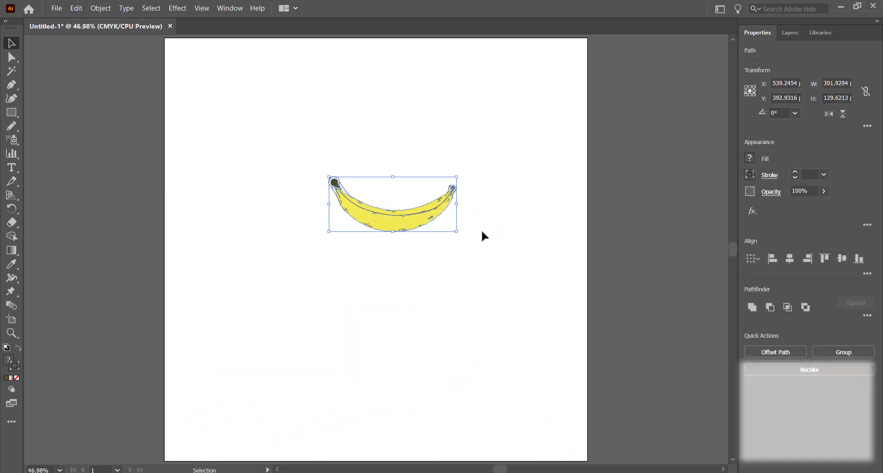
# - Enlarge the whole banana to span most of the artboard's width and thicken its brown strokes, leaving out the filled tip shapes
pyautogui.moveTo(481, 237); pyautogui.dragTo(568, 315)
pyautogui.click(415, 373)
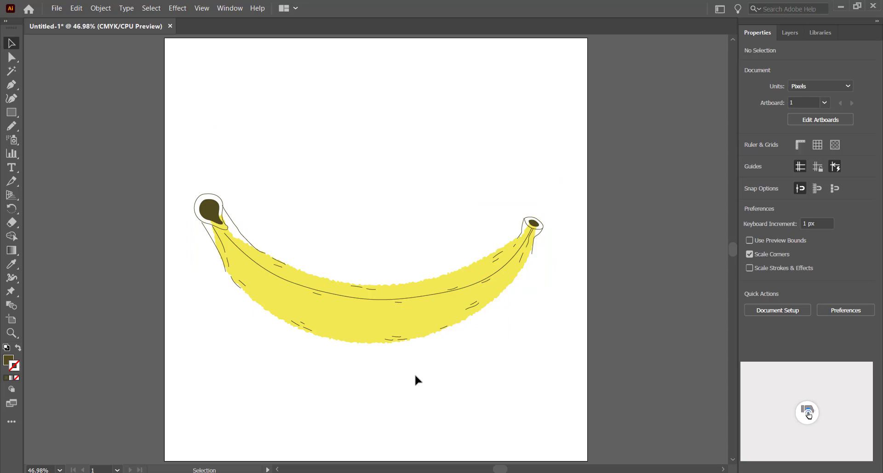
pyautogui.moveTo(415, 374); pyautogui.dragTo(341, 304)
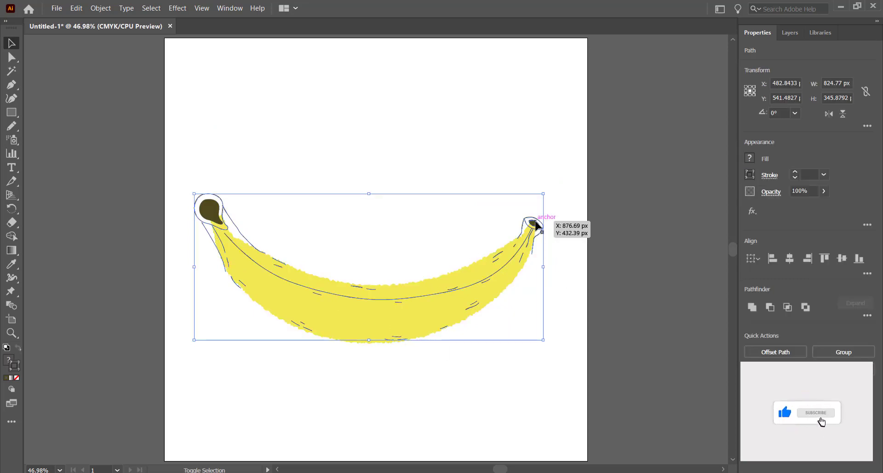
pyautogui.press('Return')
pyautogui.click(684, 187)
pyautogui.press('f')
pyautogui.press('f')
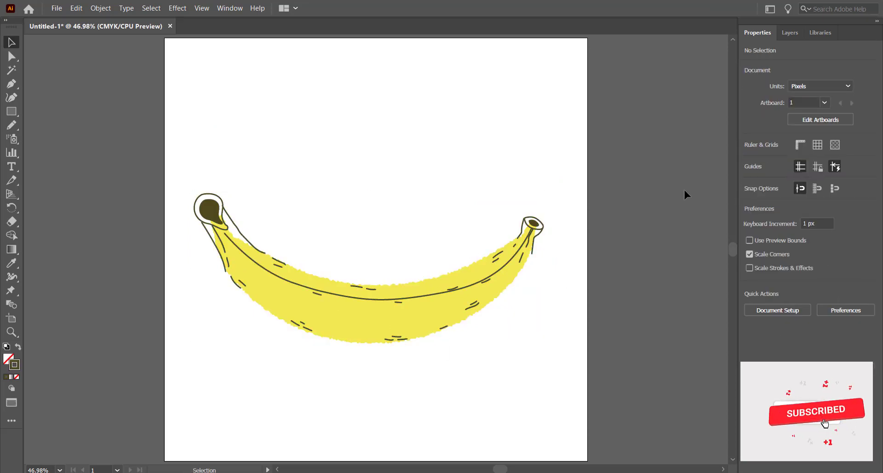
pyautogui.hotkey('ctrl', '=')
pyautogui.hscroll(-3, 684, 190)
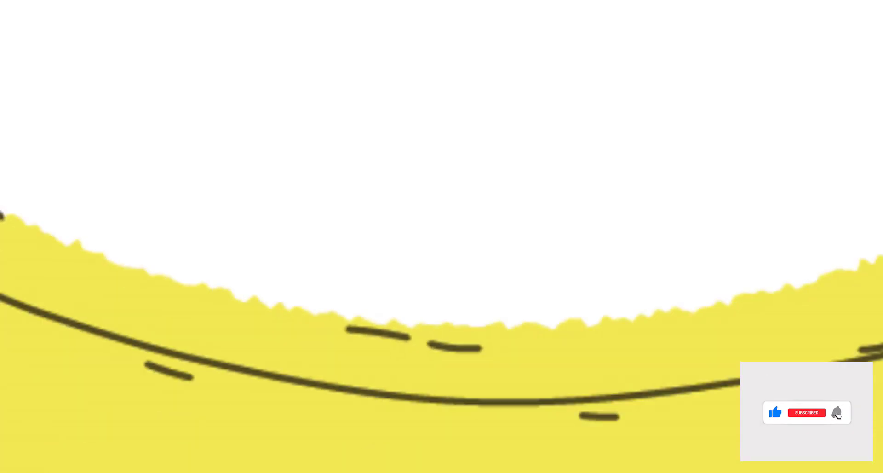